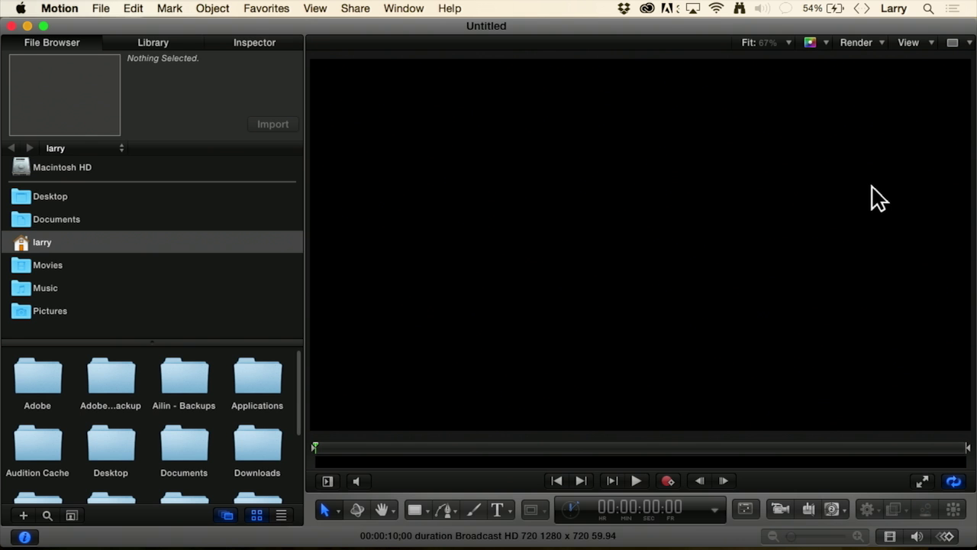
- Show the Library's Text Generators folder listing File, Numbers, Time Date and Timecode
left_click(144, 43)
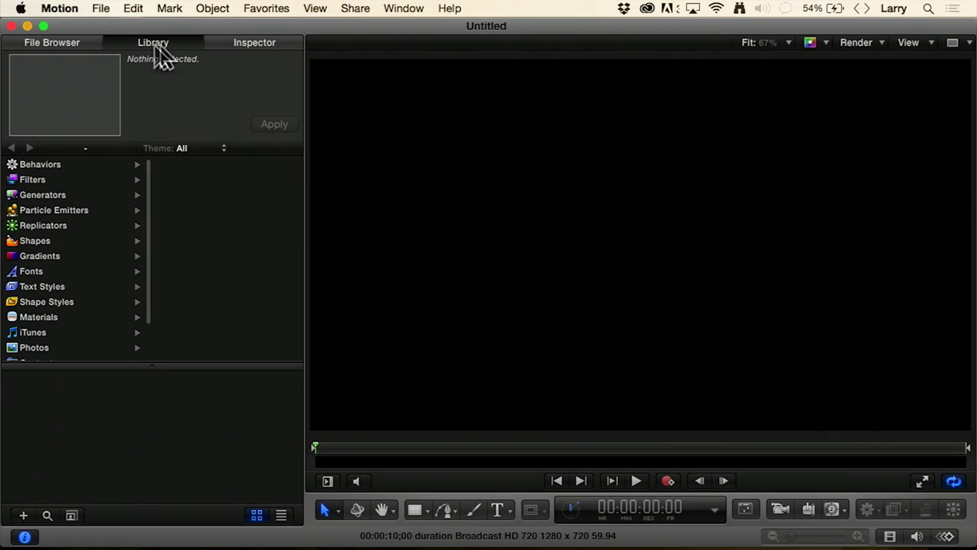
left_click(48, 195)
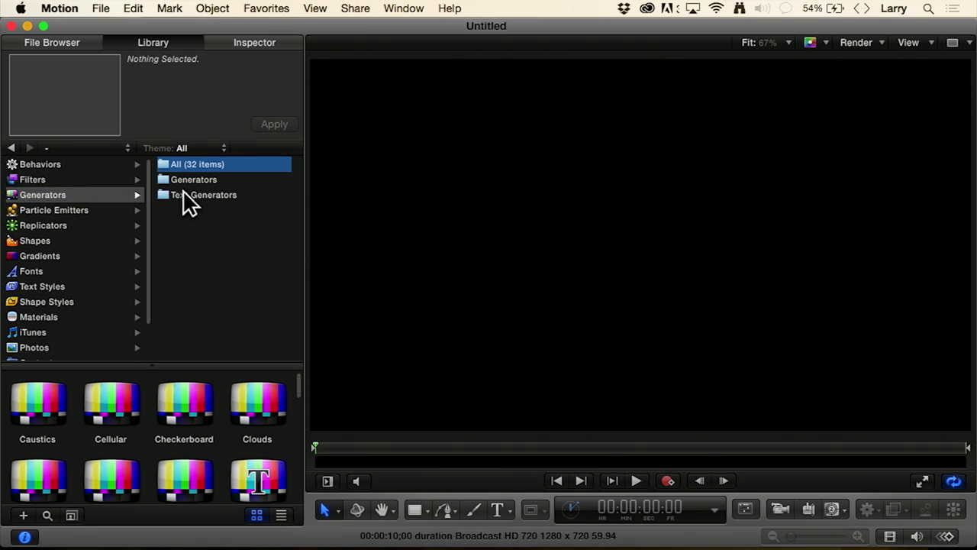
left_click(229, 196)
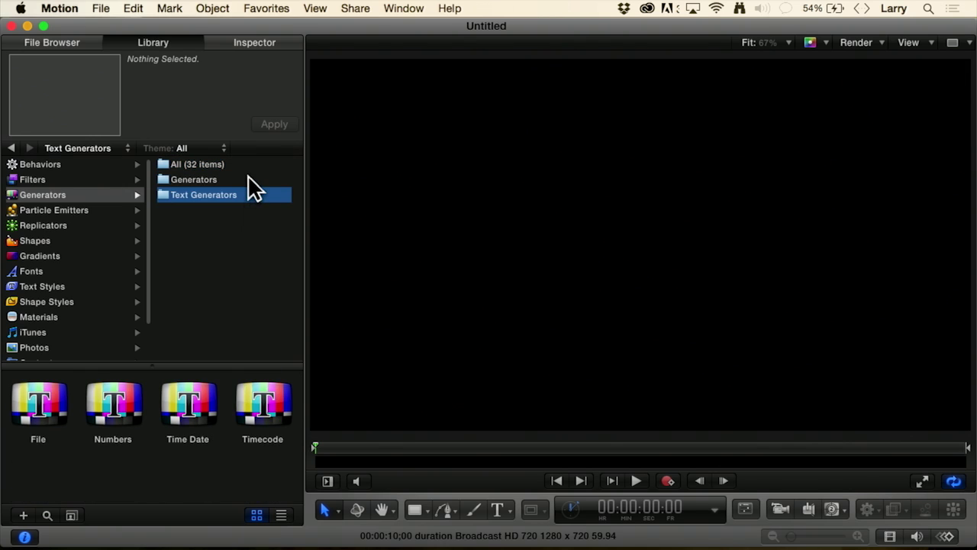
left_click(247, 177)
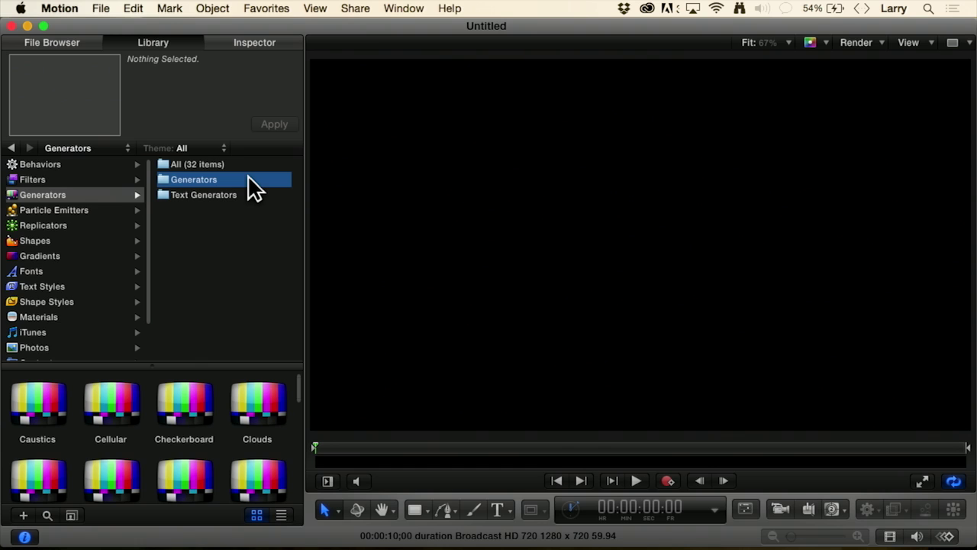
left_click(241, 194)
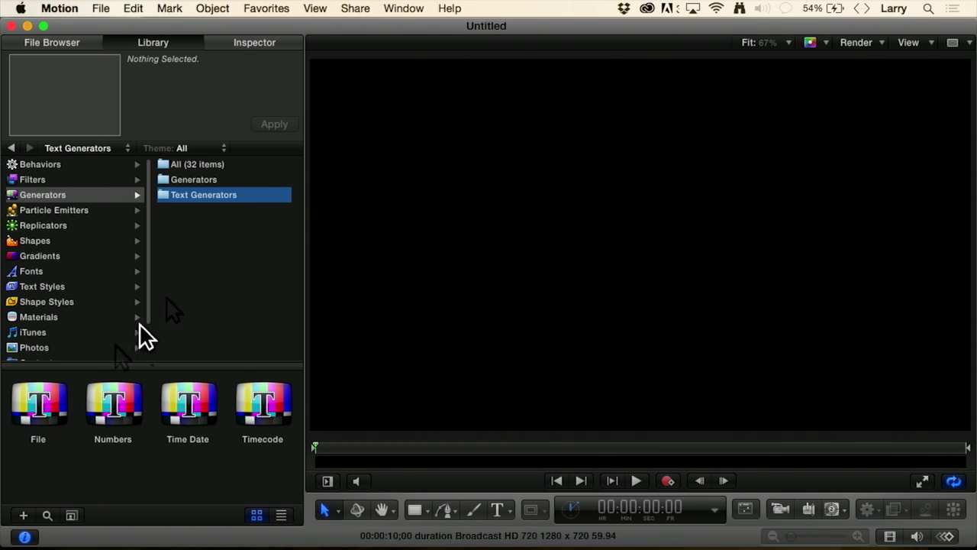
- Preview the File, Numbers, Time Date and Timecode text generators one after another
left_click(52, 408)
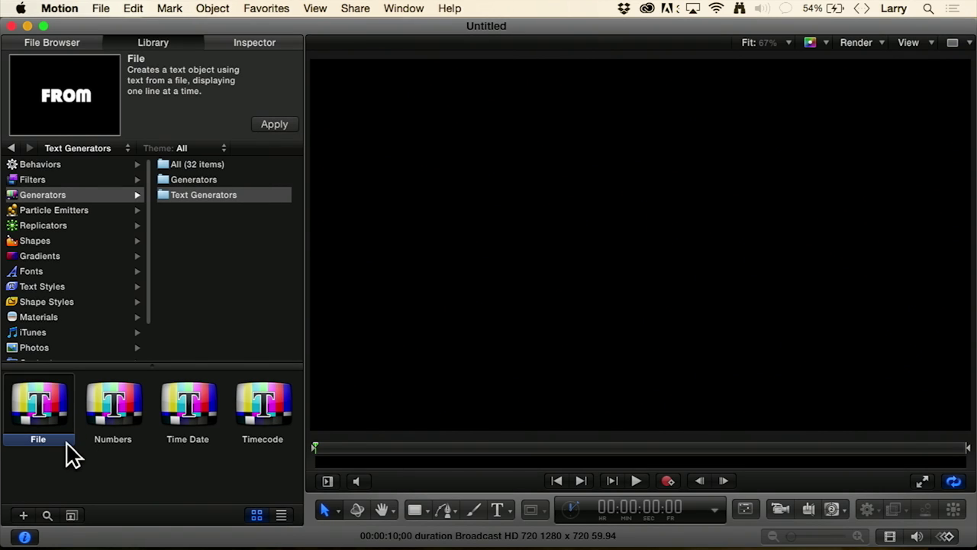
left_click(114, 435)
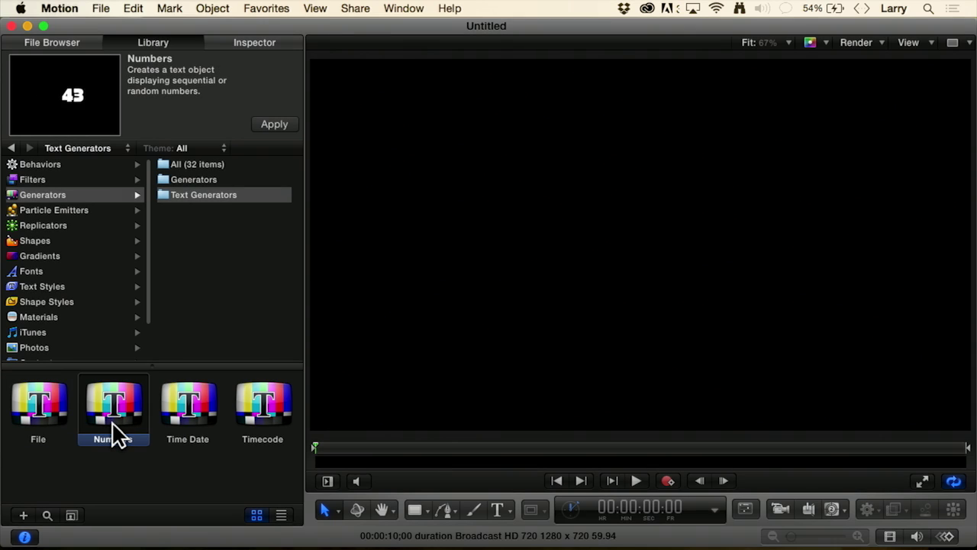
left_click(174, 413)
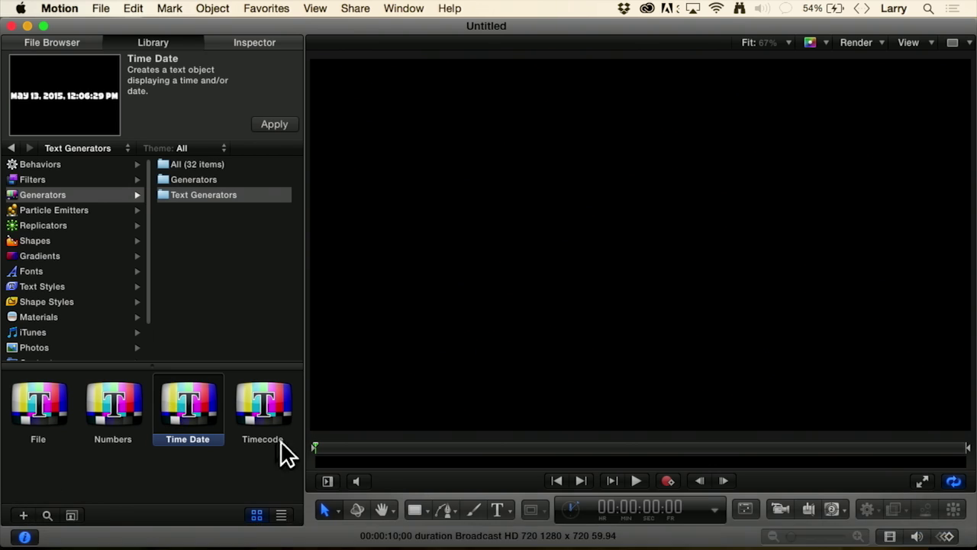
left_click(246, 416)
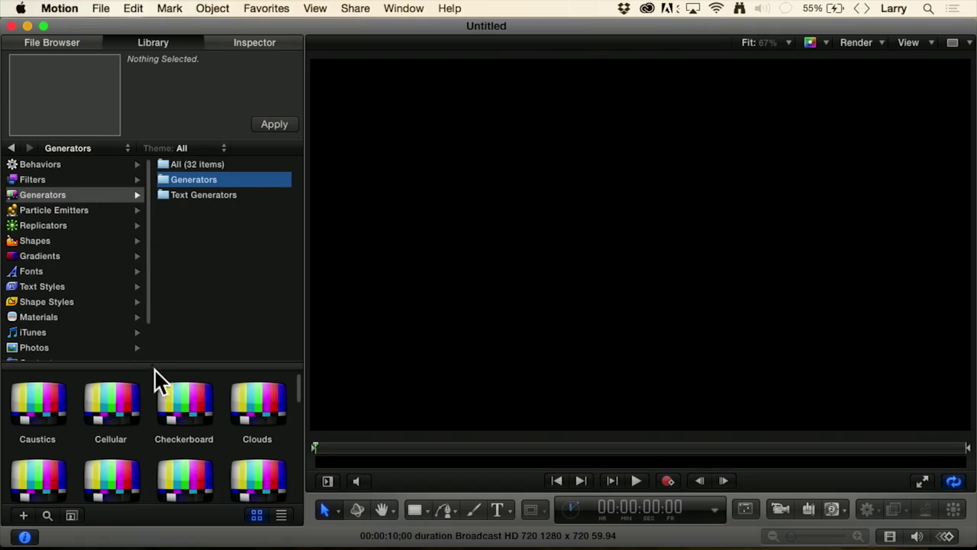
- Enlarge the thumbnail grid, scroll down, and select the Sunburst generator to preview it
left_click_drag(155, 364, 171, 223)
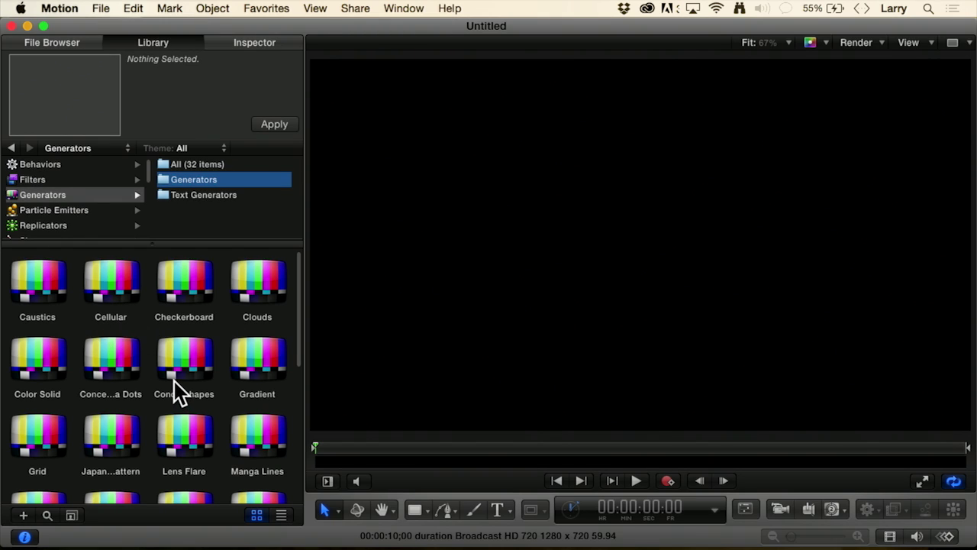
scroll(174, 381, "down", 5)
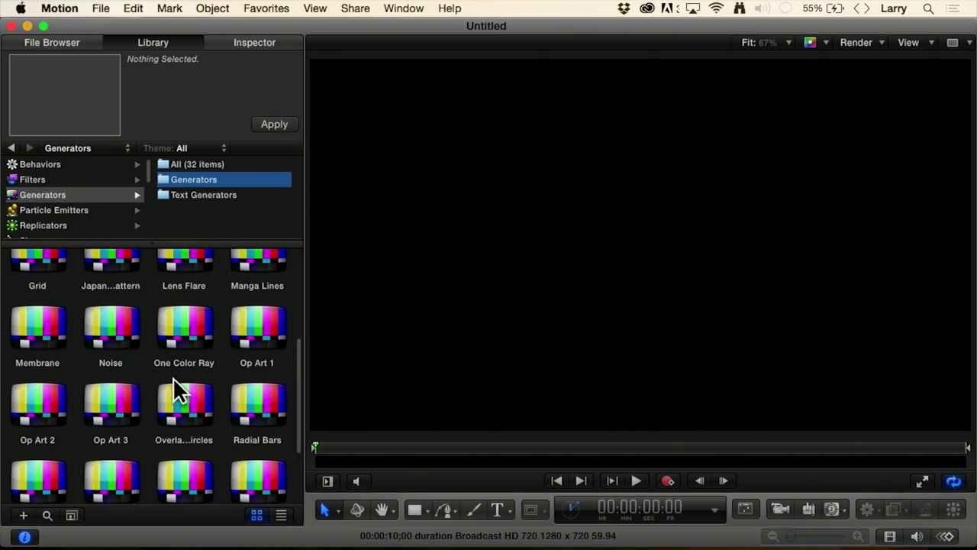
scroll(173, 377, "down", 1)
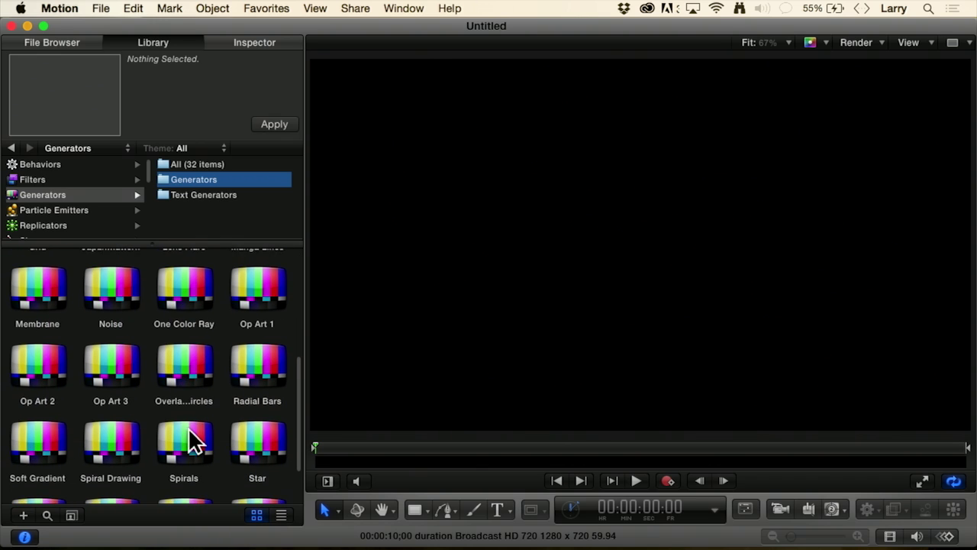
scroll(187, 428, "down", 2)
left_click(104, 470)
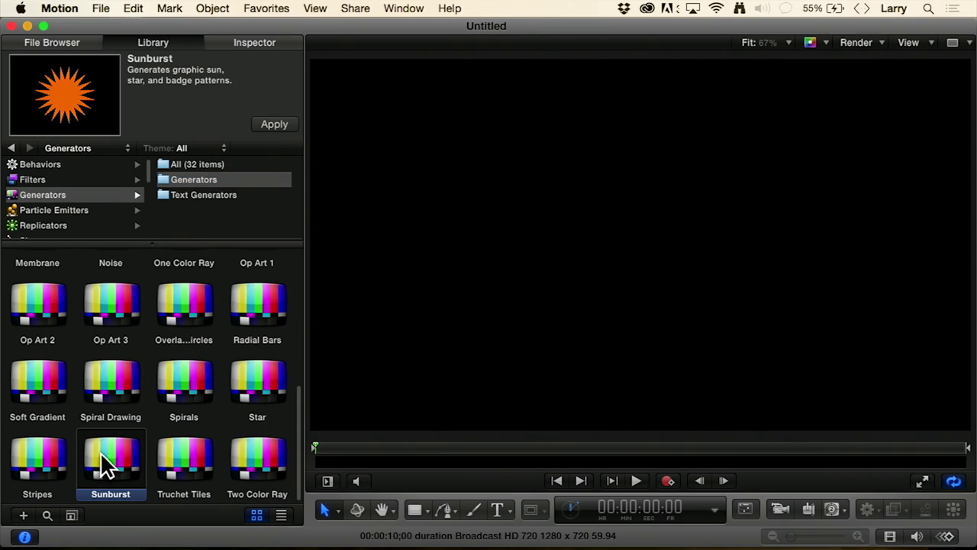
mouse_move(47, 97)
- Apply the Sunburst generator, play it from the start, and return the playhead to the beginning
left_click(274, 125)
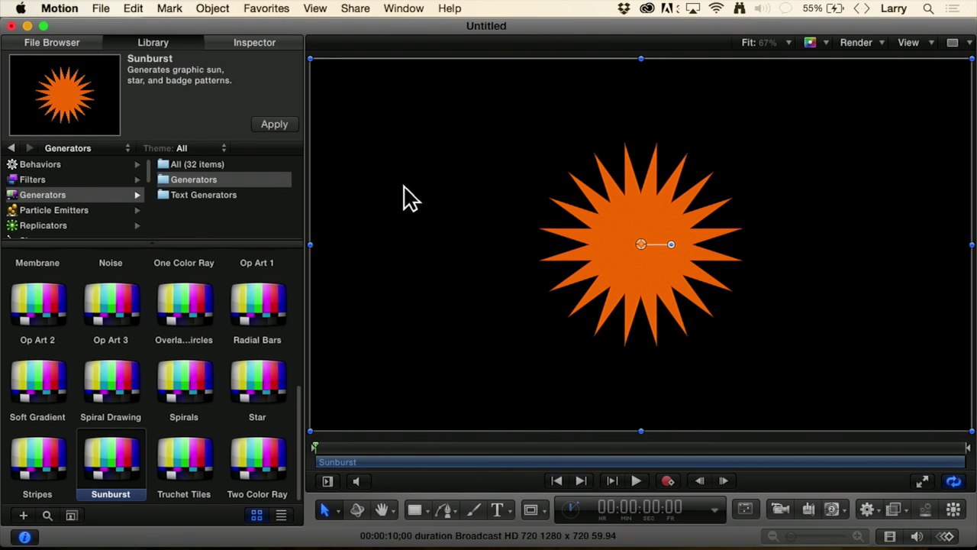
key("Home")
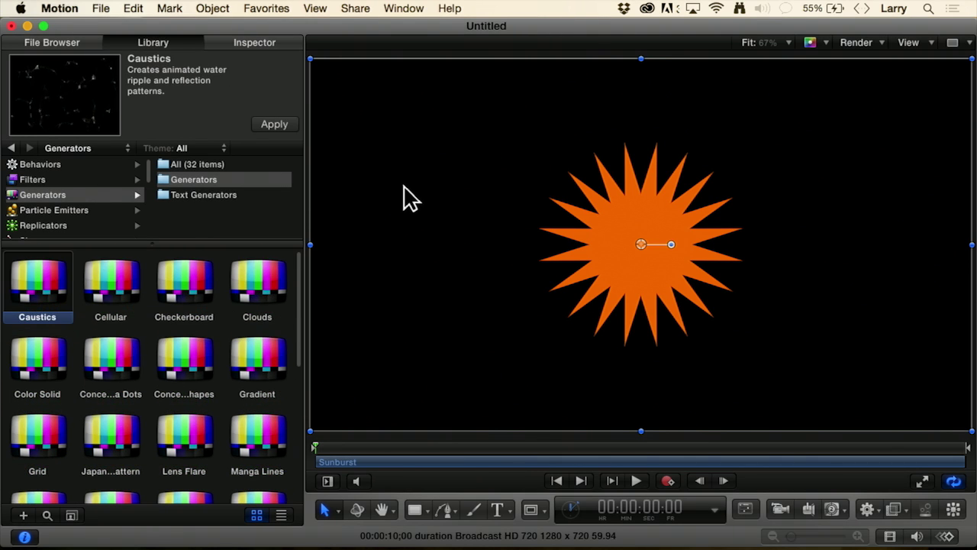
key("space")
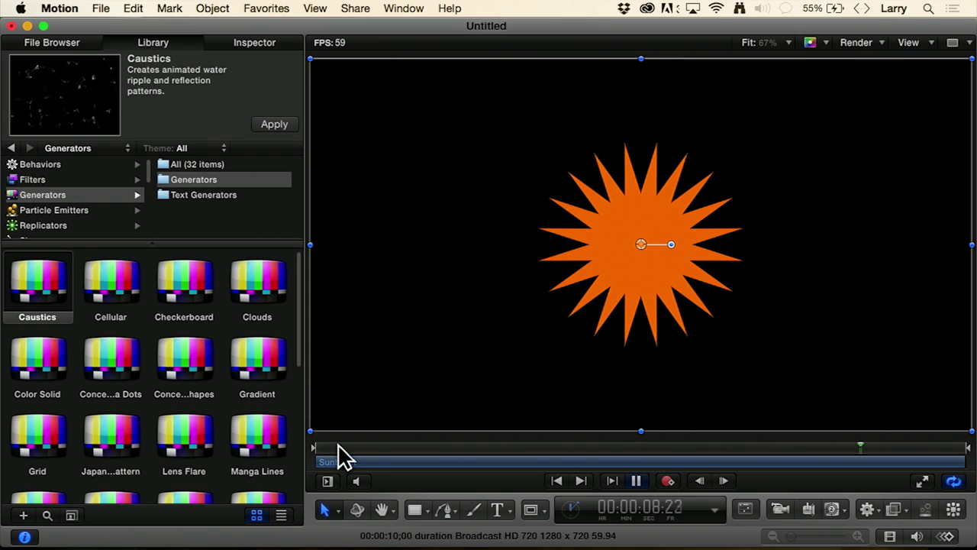
key("space")
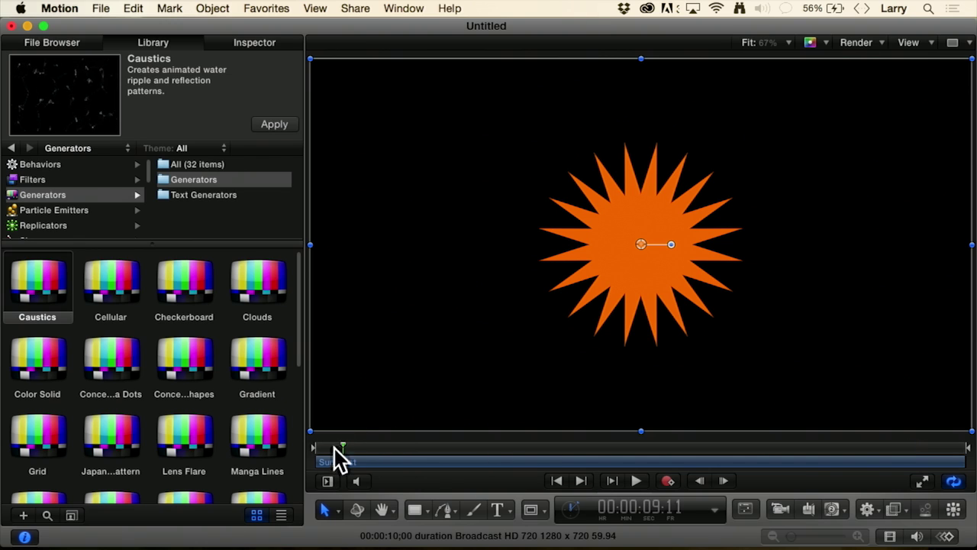
left_click_drag(334, 447, 305, 447)
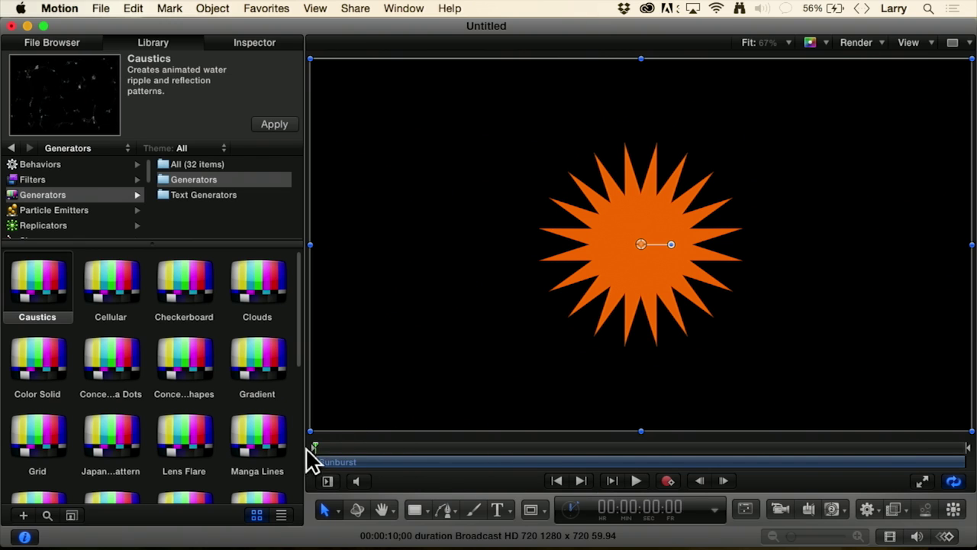
- Apply the Basic Motion Spin behavior to the Sunburst via the Add Behavior menu
left_click(867, 508)
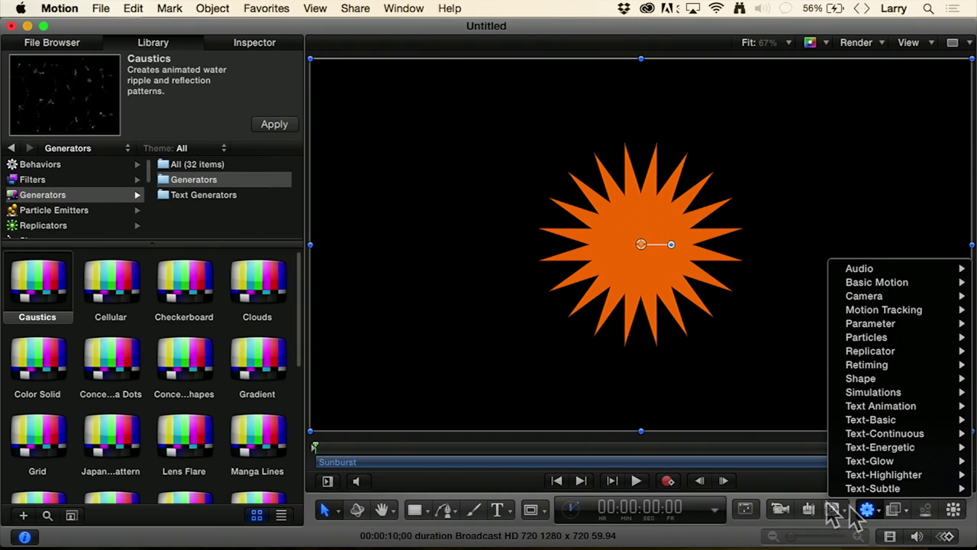
left_click(161, 47)
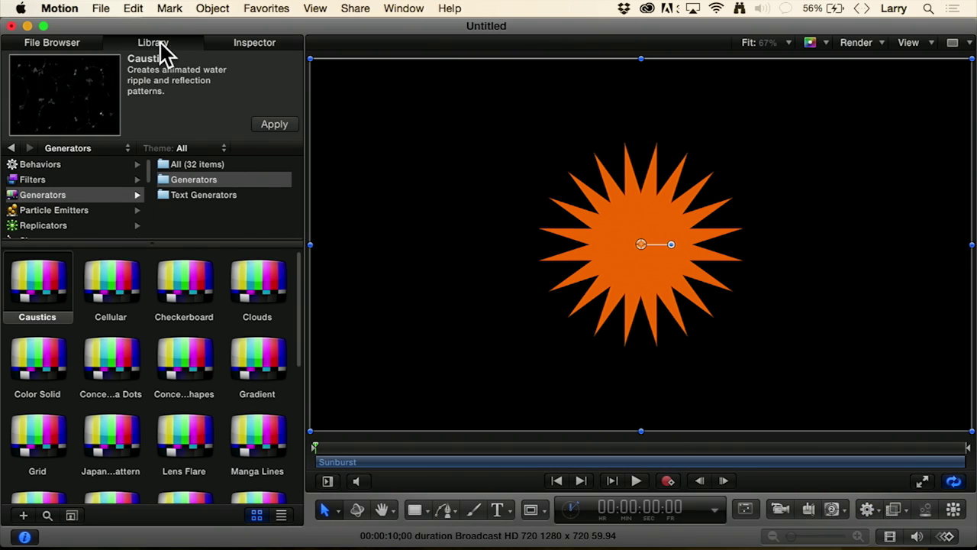
left_click(39, 164)
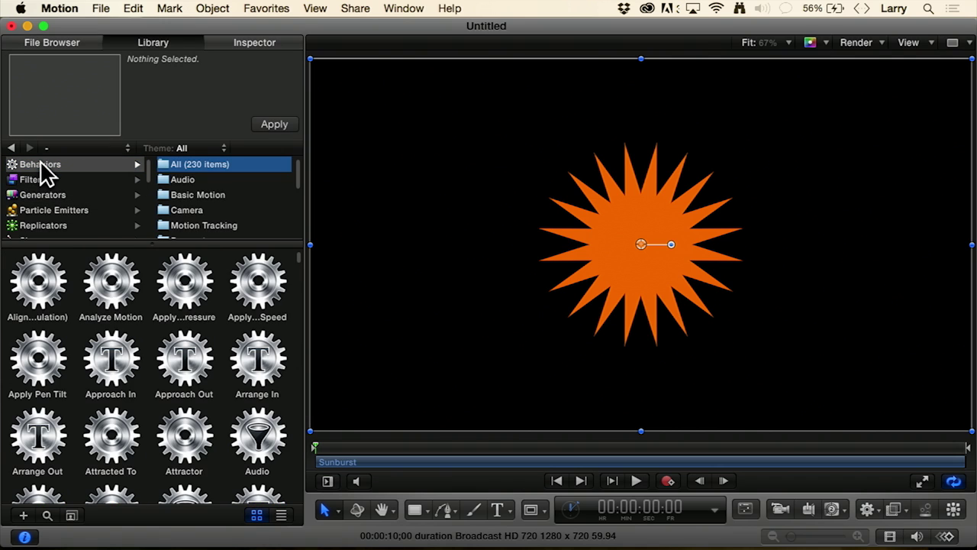
left_click(867, 509)
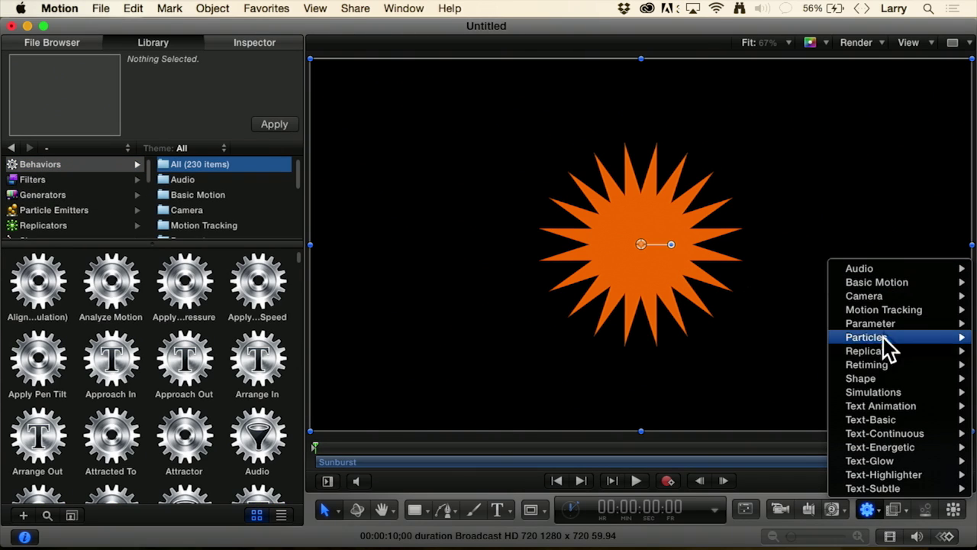
mouse_move(884, 282)
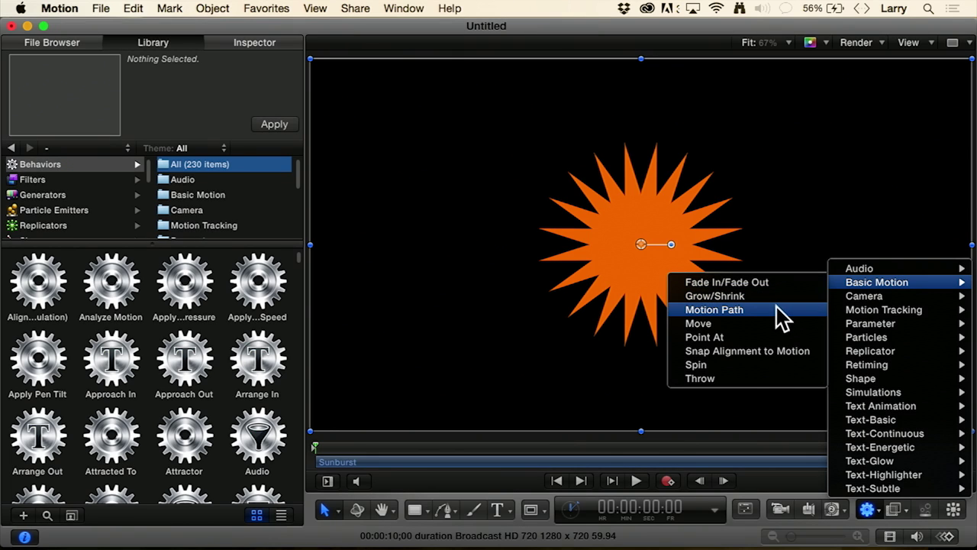
left_click(740, 364)
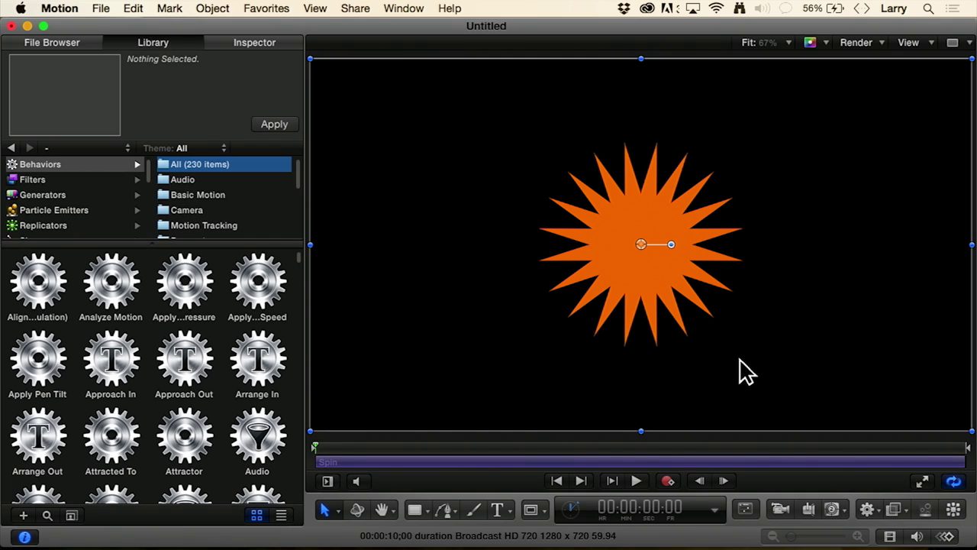
- Use the Spin HUD during playback to set a gentle clockwise rotation rate
key("F7")
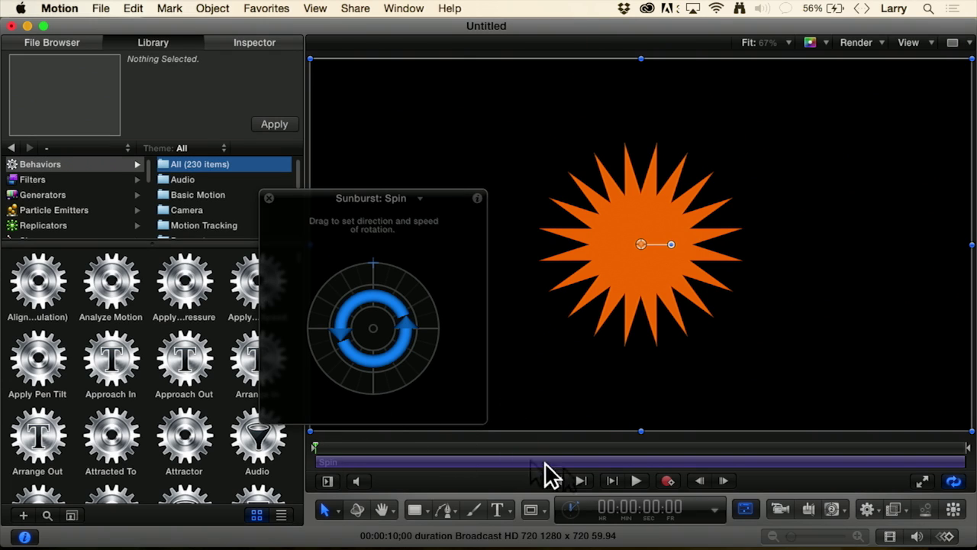
left_click(636, 481)
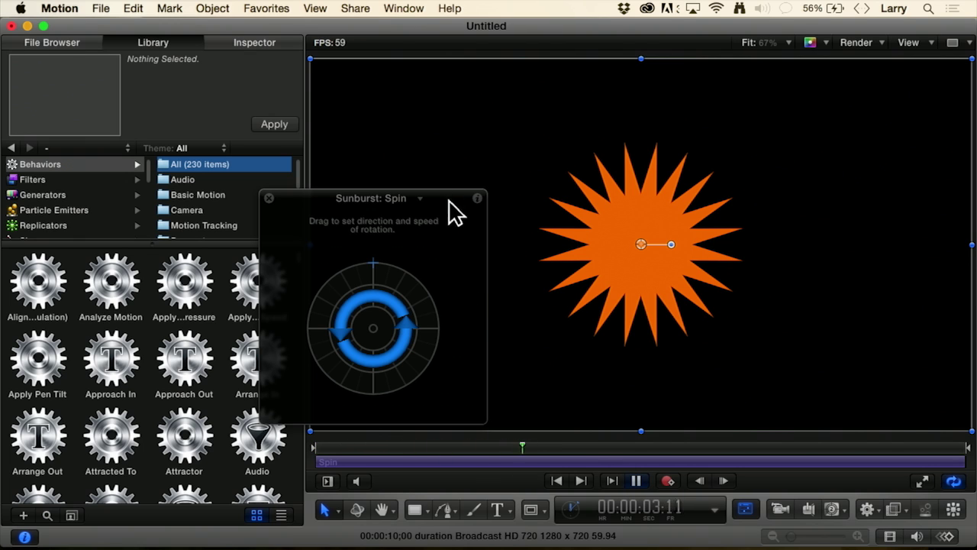
left_click_drag(458, 207, 358, 163)
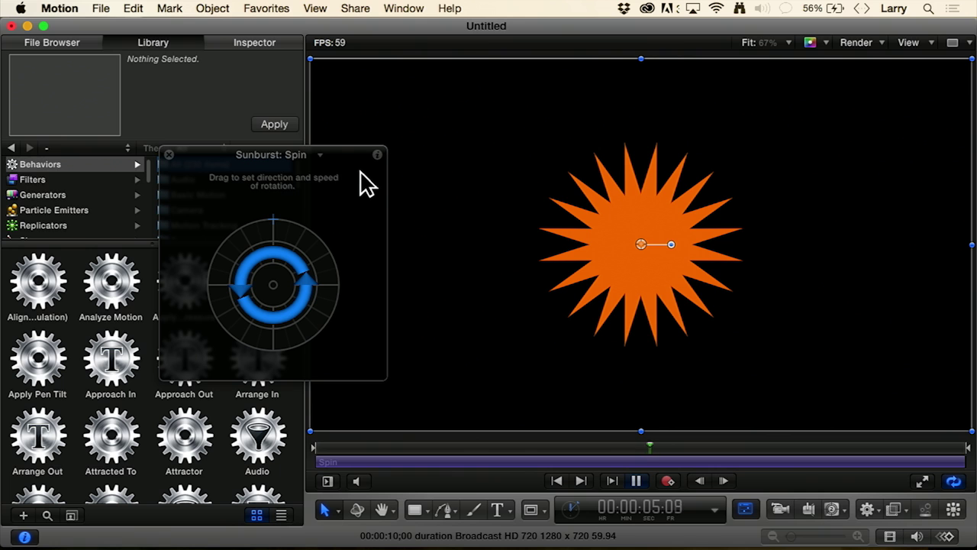
left_click_drag(277, 221, 339, 281)
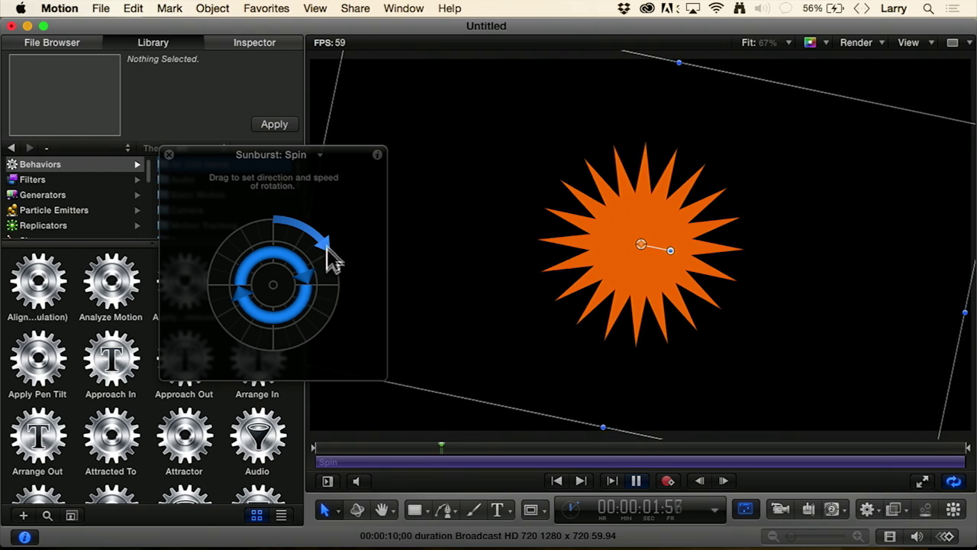
mouse_move(332, 257)
left_mouse_down()
mouse_move(328, 317)
mouse_move(279, 353)
mouse_move(290, 349)
mouse_move(343, 268)
mouse_move(303, 341)
mouse_move(233, 282)
mouse_move(247, 266)
mouse_move(211, 327)
mouse_move(343, 275)
mouse_move(334, 255)
left_mouse_up()
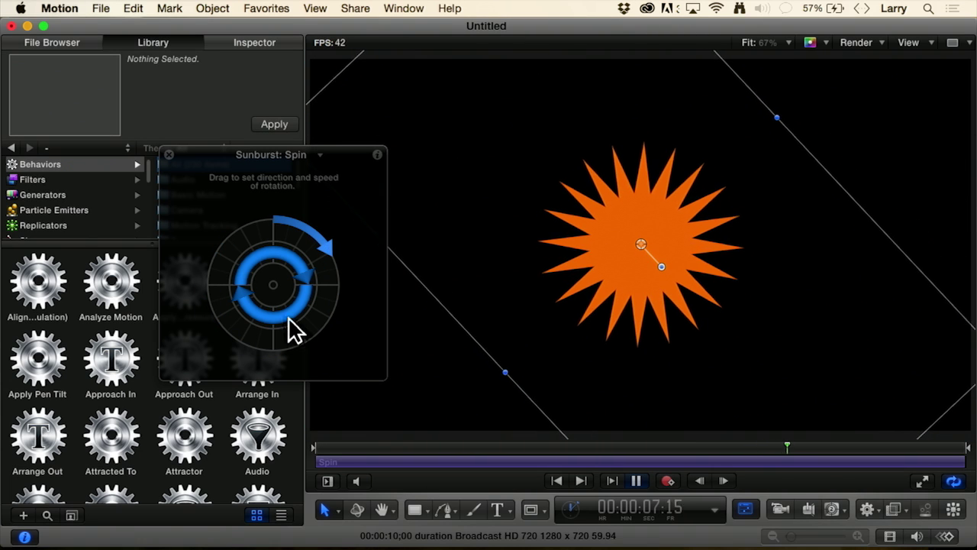
left_click_drag(290, 327, 338, 272)
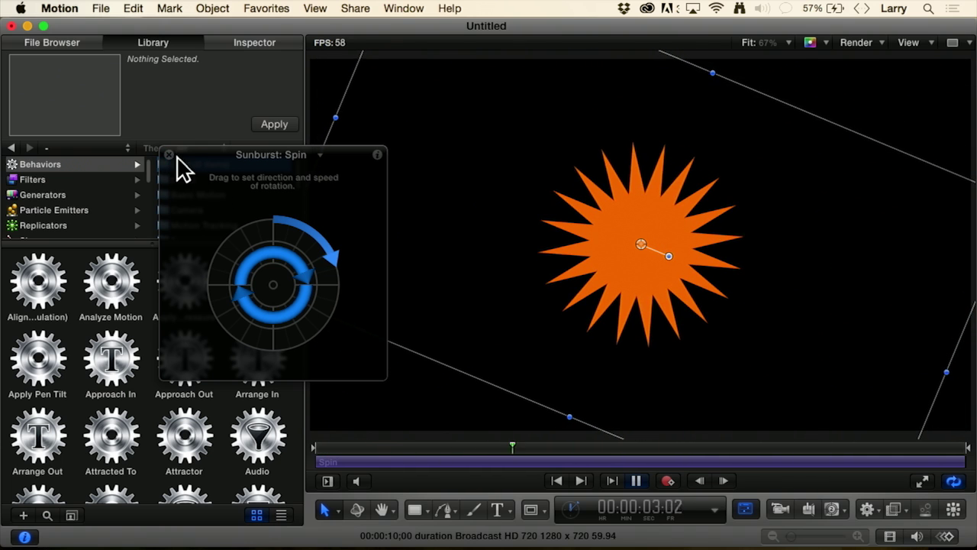
- Close the Spin HUD and show the Sunburst's Generator parameters in the Inspector
left_click(169, 156)
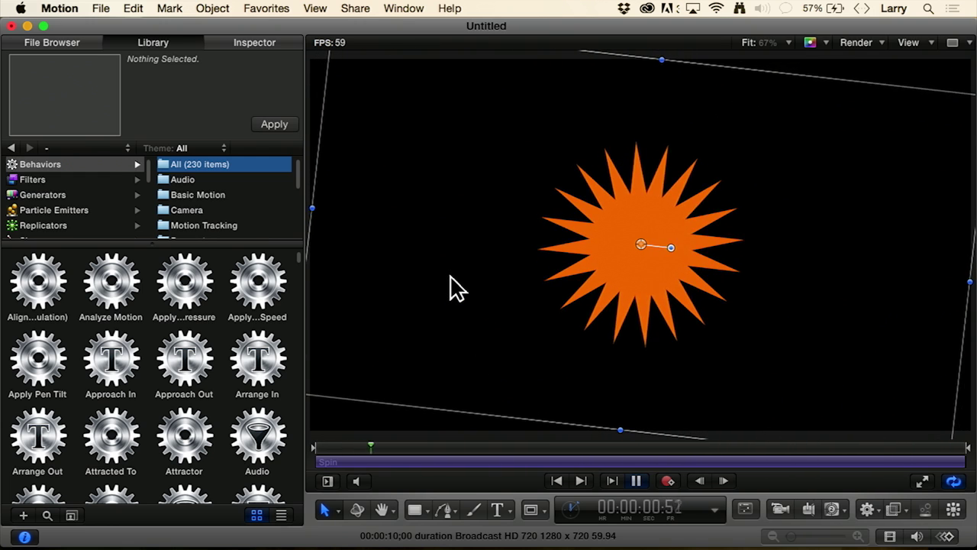
left_click(236, 45)
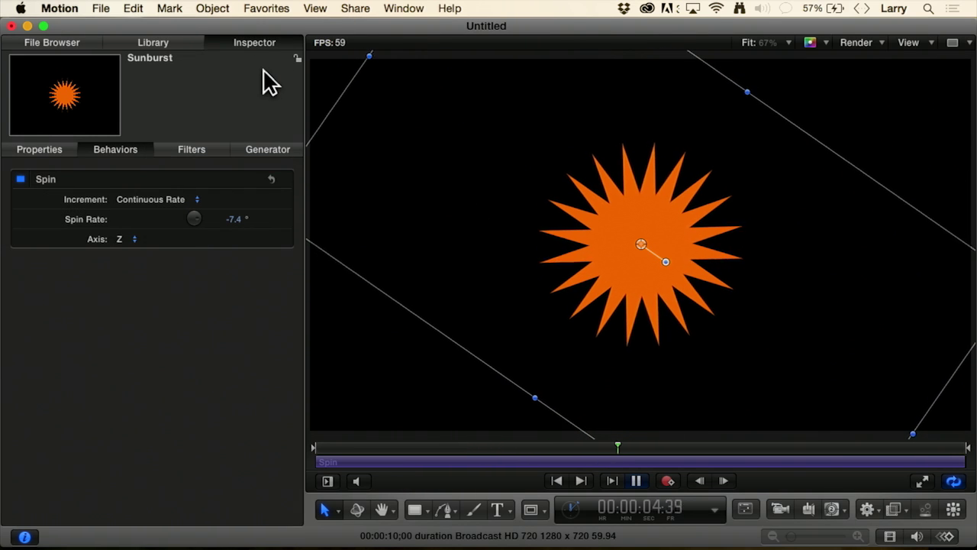
left_click(268, 150)
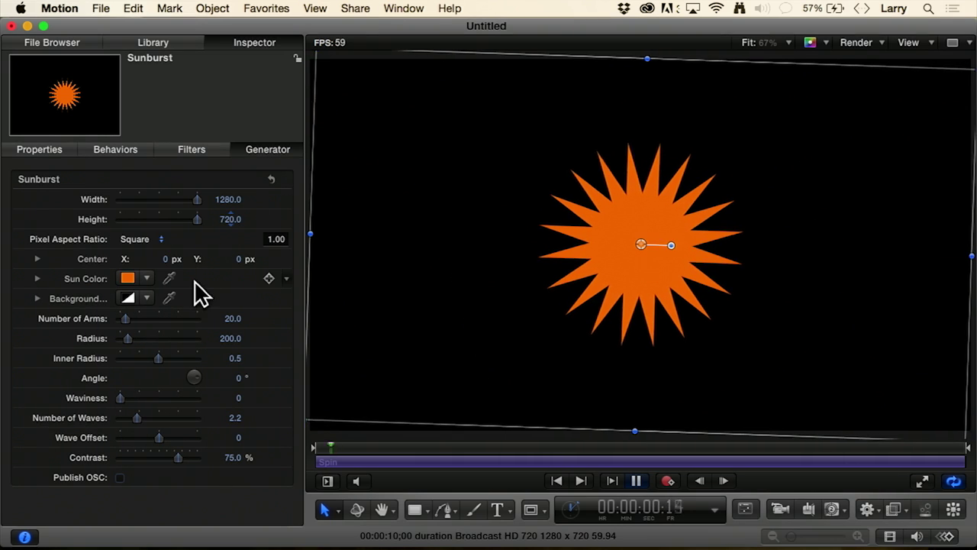
- Make the sunburst red with 14 arms and radius 246, then drag it up-left
left_click(147, 278)
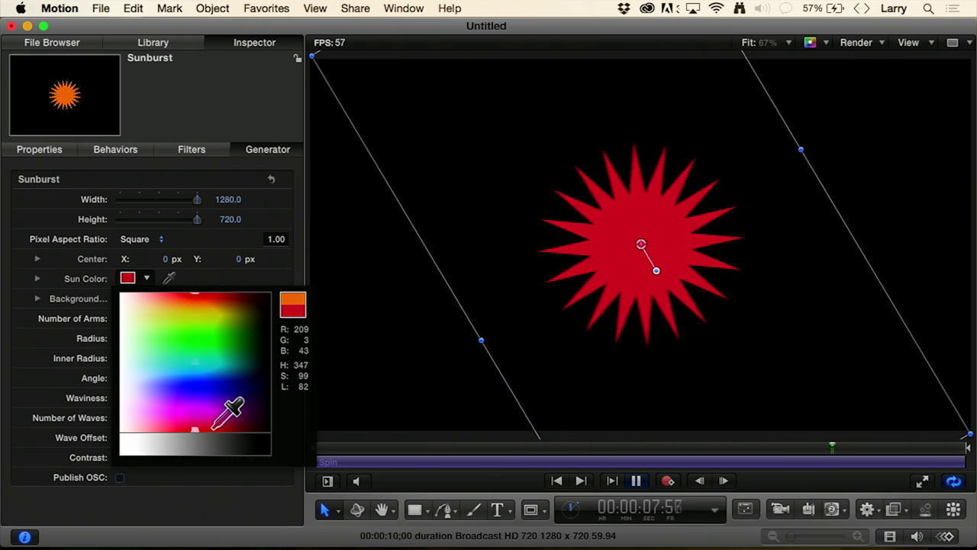
left_click(215, 425)
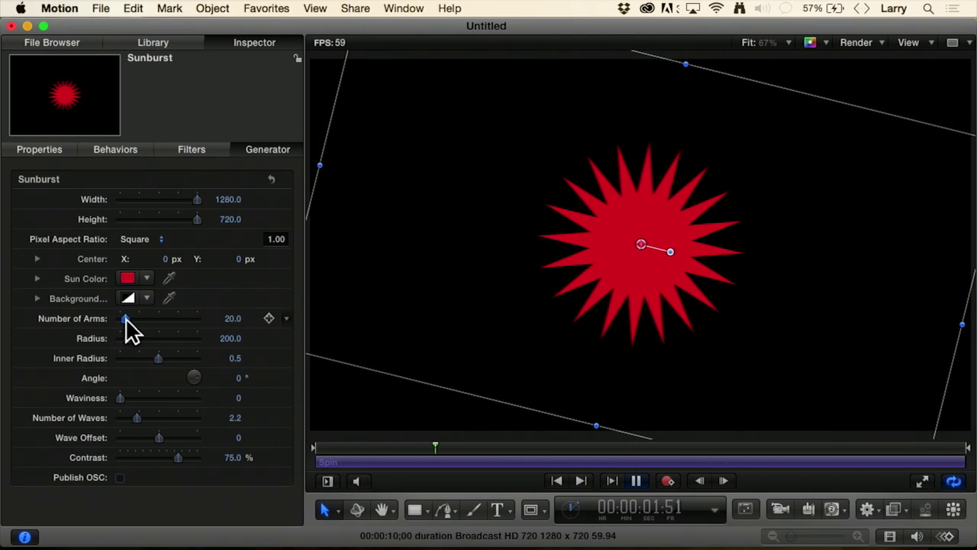
mouse_move(126, 320)
left_mouse_down()
mouse_move(134, 320)
mouse_move(124, 319)
left_mouse_up()
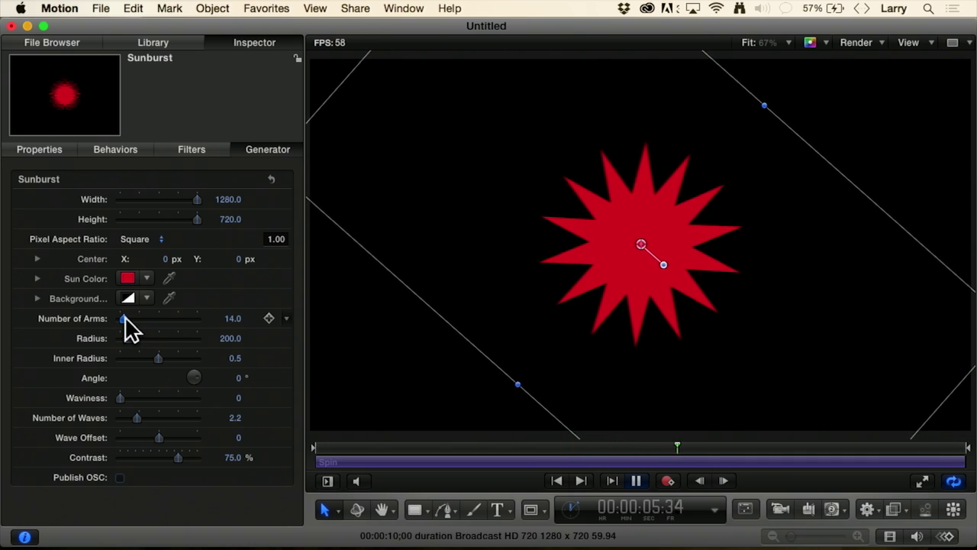
left_click_drag(127, 338, 132, 344)
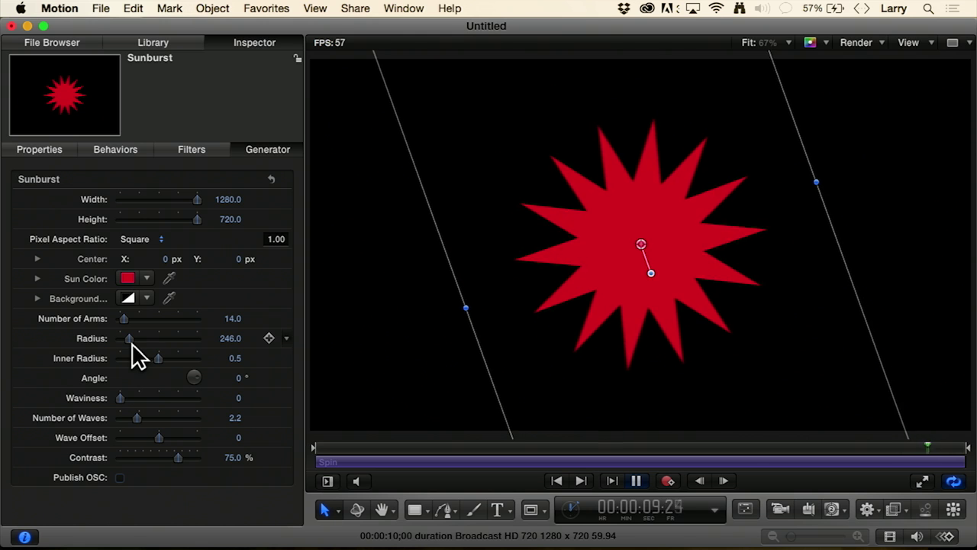
left_click_drag(643, 252, 447, 211)
- Turn on View > Safe Zones and nudge the sunburst slightly higher
left_click(906, 42)
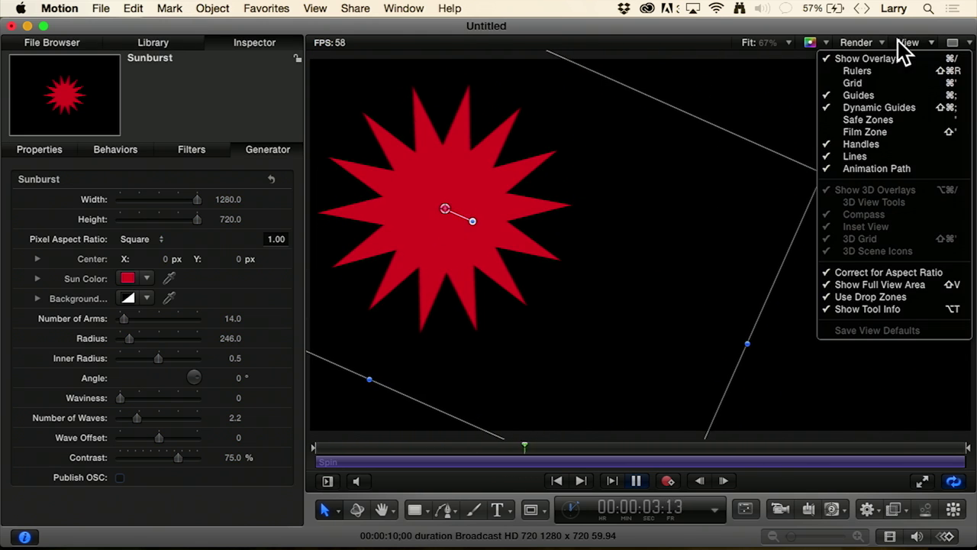
left_click(870, 120)
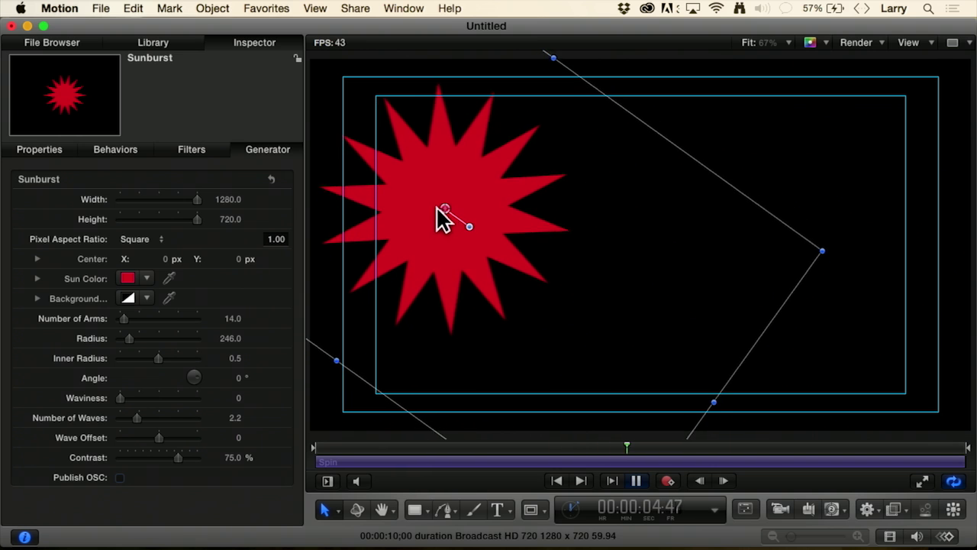
mouse_move(438, 206)
left_mouse_down()
mouse_move(449, 188)
mouse_move(442, 195)
left_mouse_up()
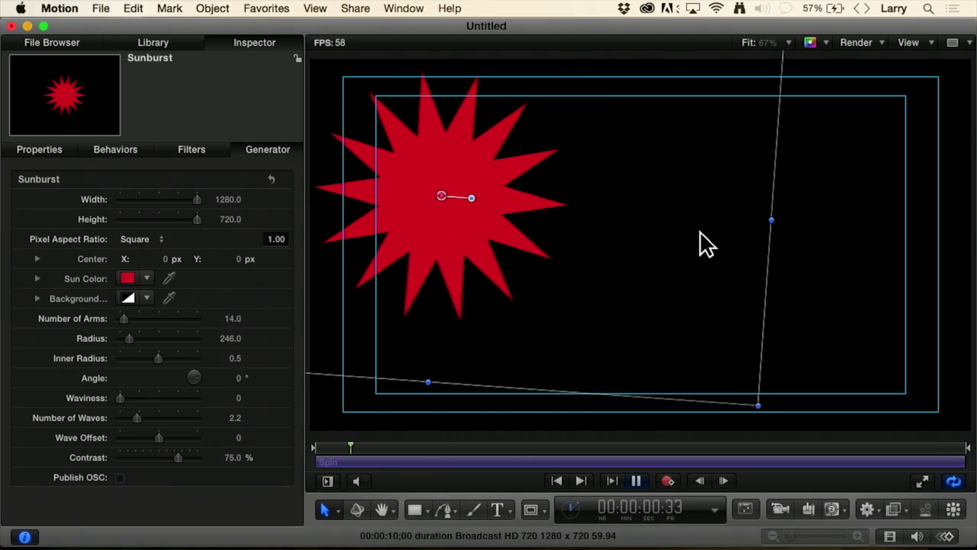
- Create a text layer on the canvas reading 'SAVE $250!'
left_click(497, 509)
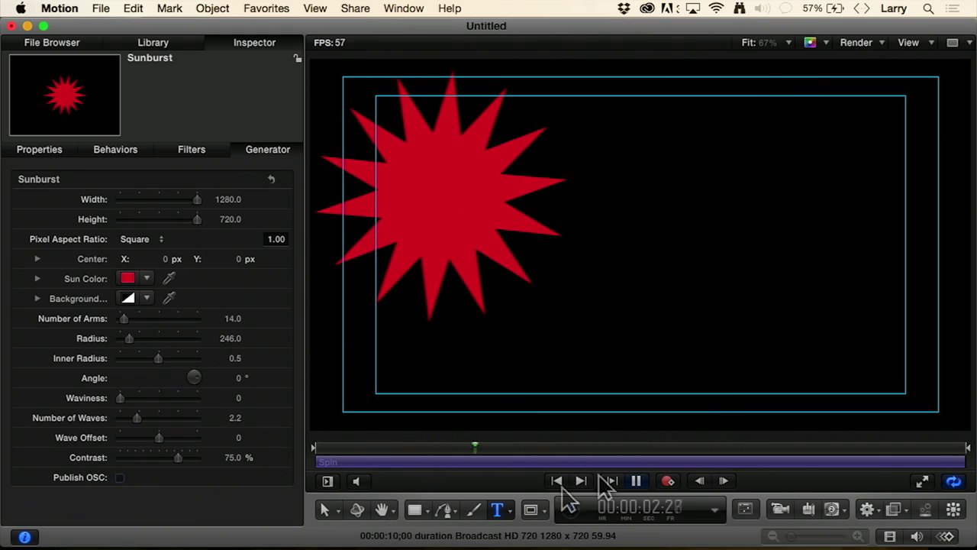
left_click(839, 312)
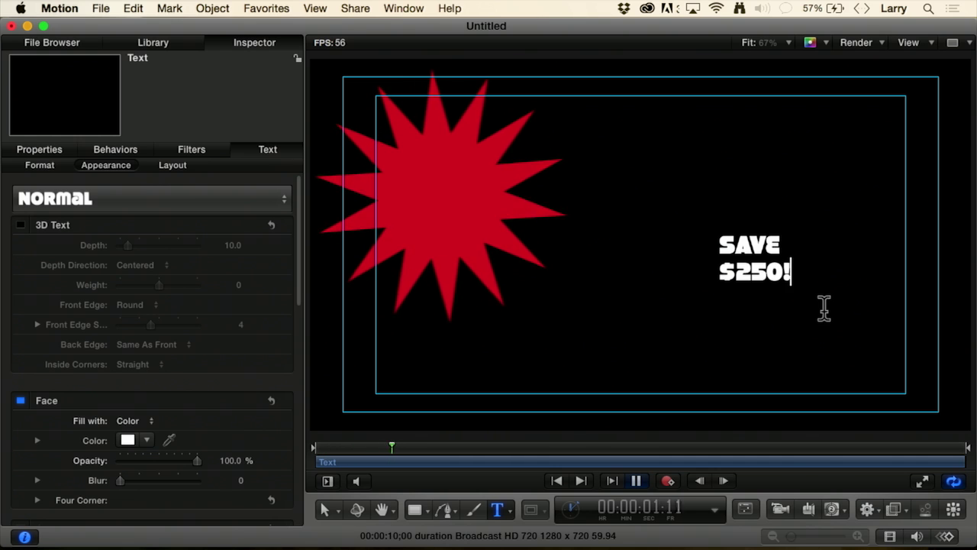
key("Escape")
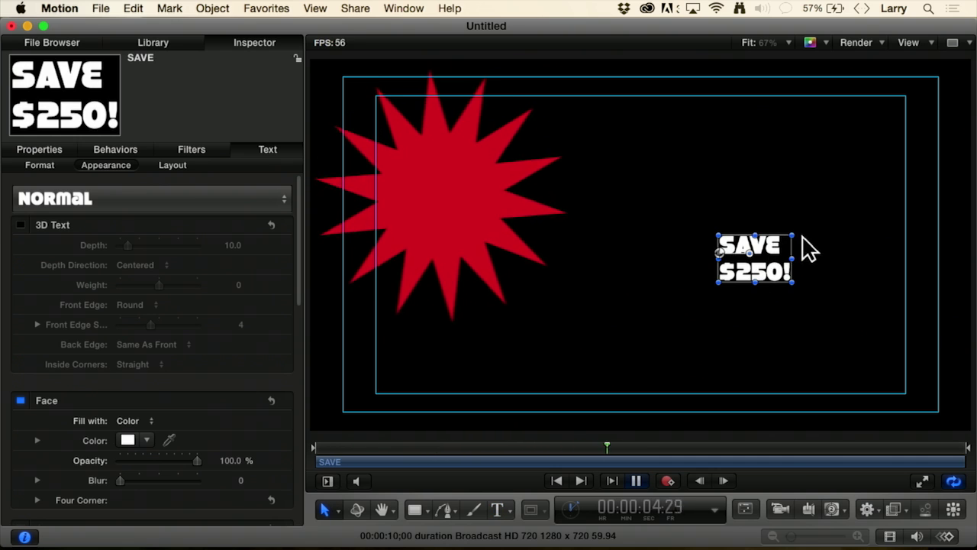
- Enlarge the 'SAVE $250!' text and position it on the red sunburst
left_click_drag(790, 235, 816, 218)
left_click_drag(778, 246, 444, 193)
left_click_drag(487, 163, 516, 155)
left_click_drag(460, 217, 450, 213)
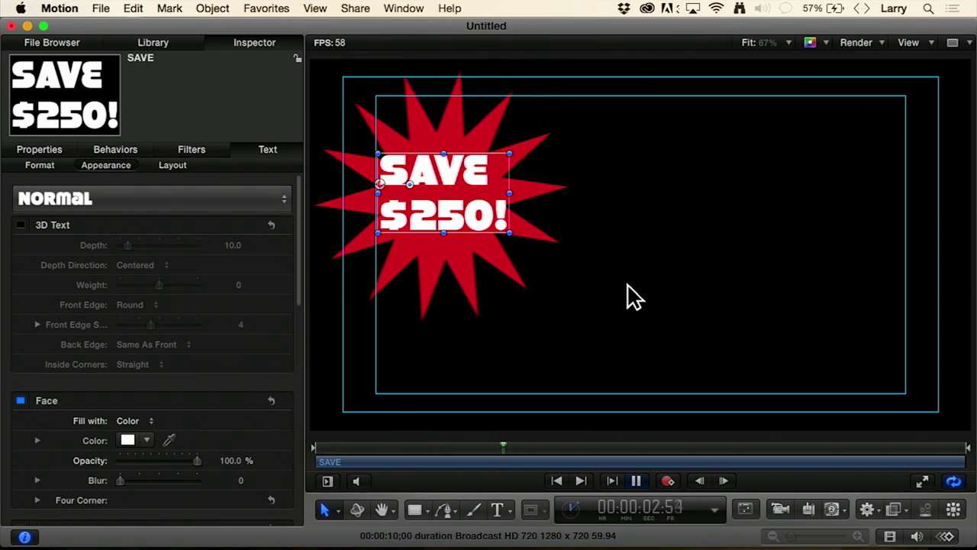
- In the Text HUD, set font Octin Team Heavy, line spacing -18, and center alignment
key("F7")
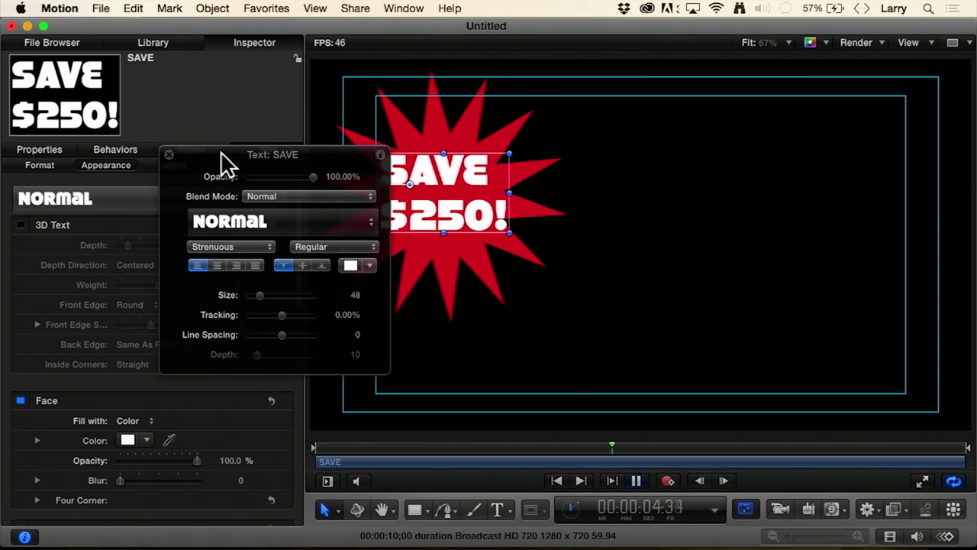
left_click_drag(227, 160, 694, 180)
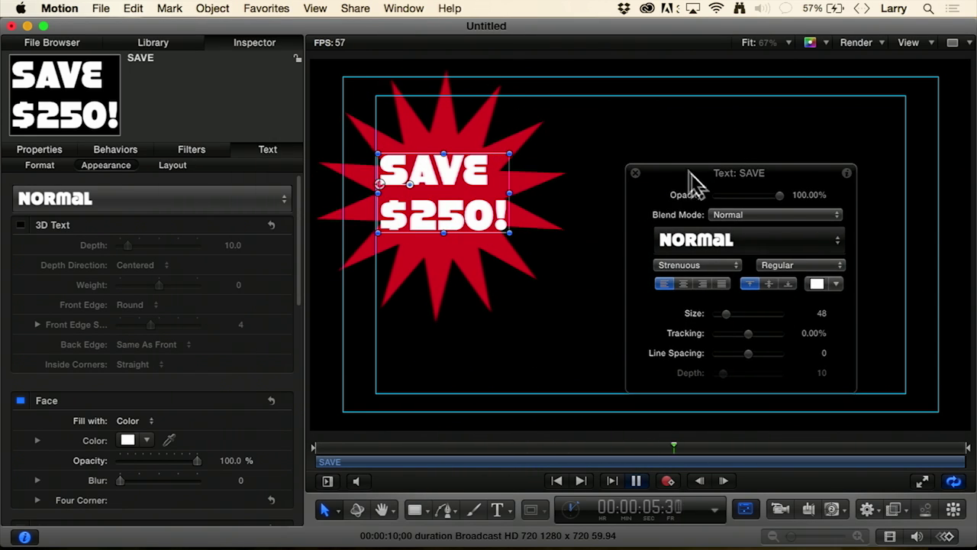
left_click(720, 275)
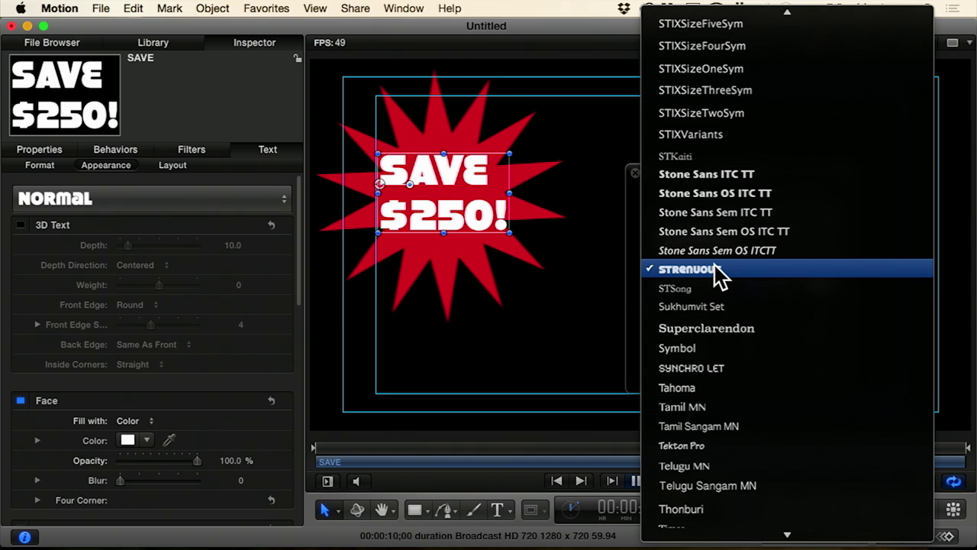
scroll(716, 269, "up", 10)
scroll(744, 278, "up", 8)
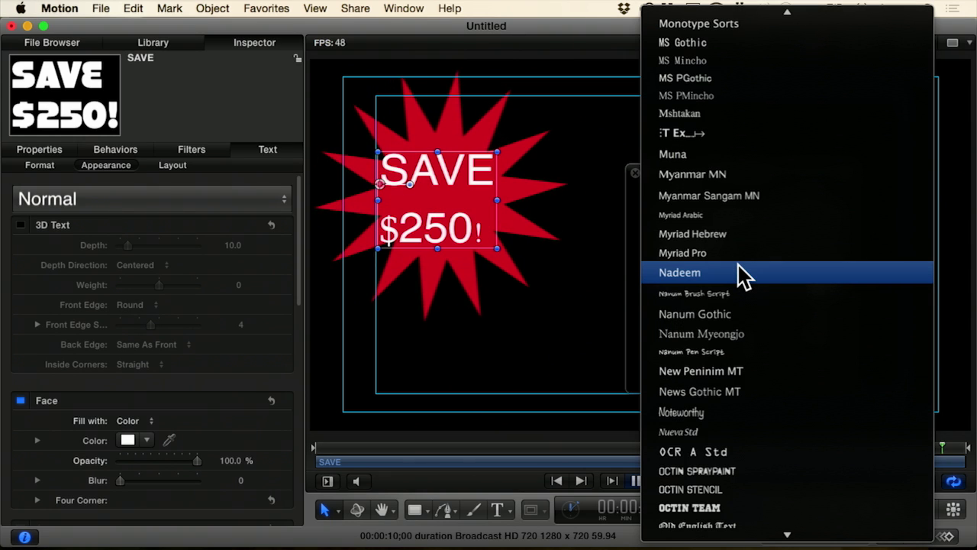
left_click(701, 515)
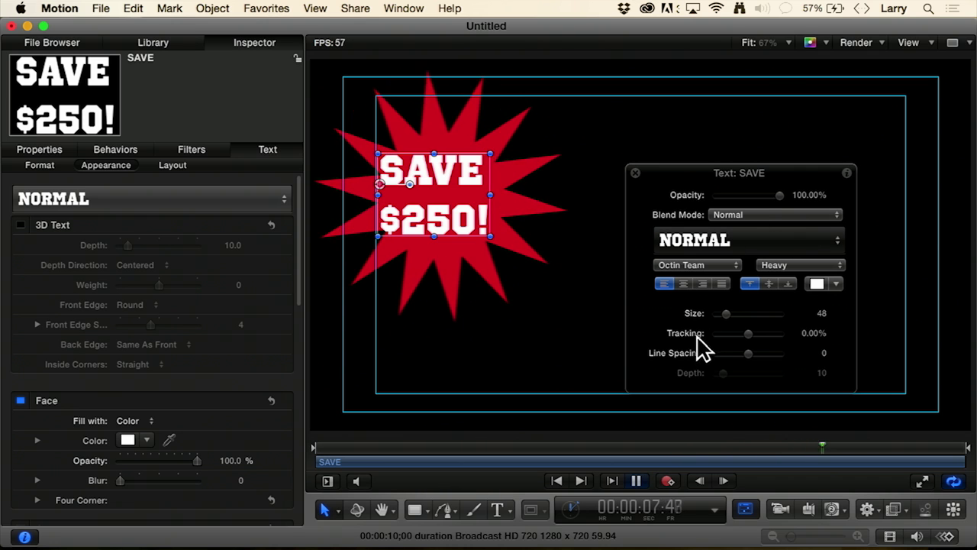
left_click_drag(749, 353, 742, 355)
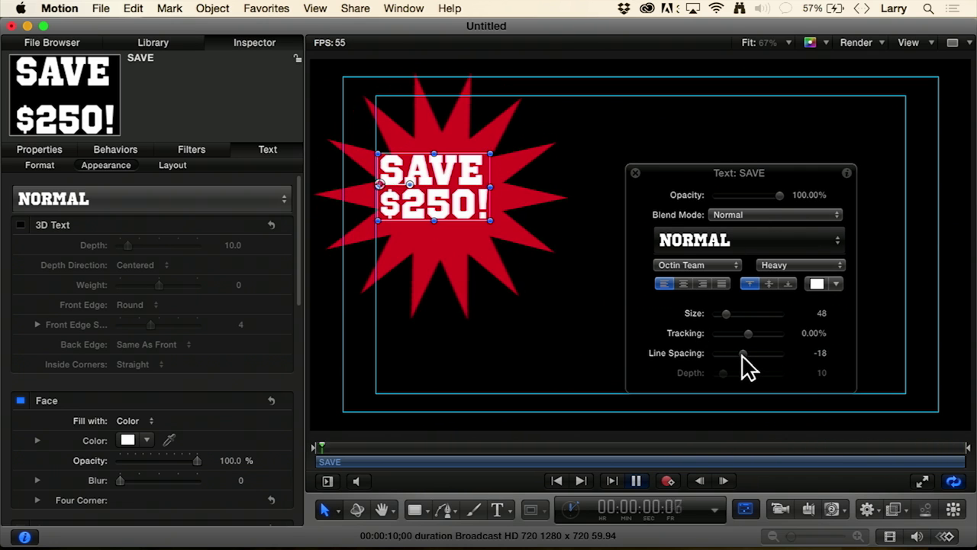
left_click(683, 285)
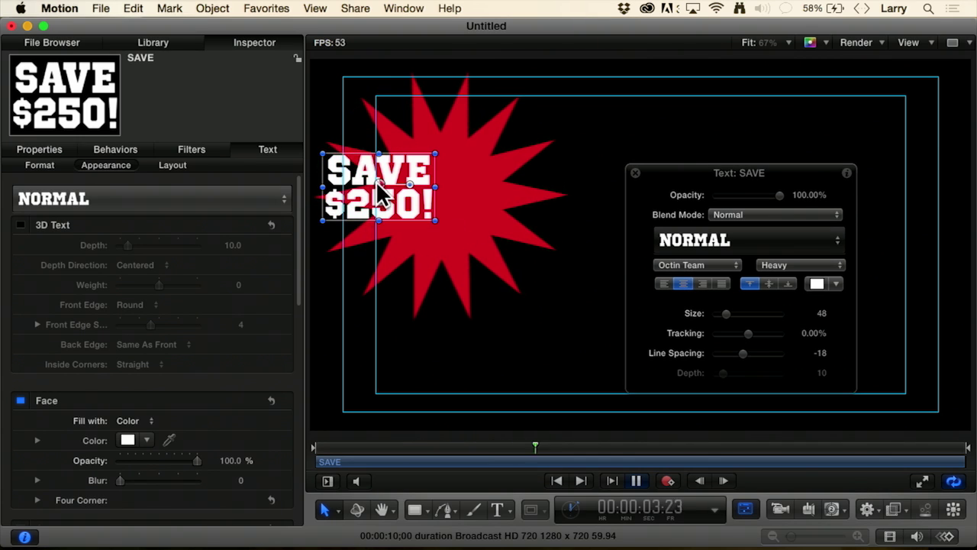
- Center the text over the starburst, enlarge it, and close the Text HUD
left_click_drag(377, 181, 440, 191)
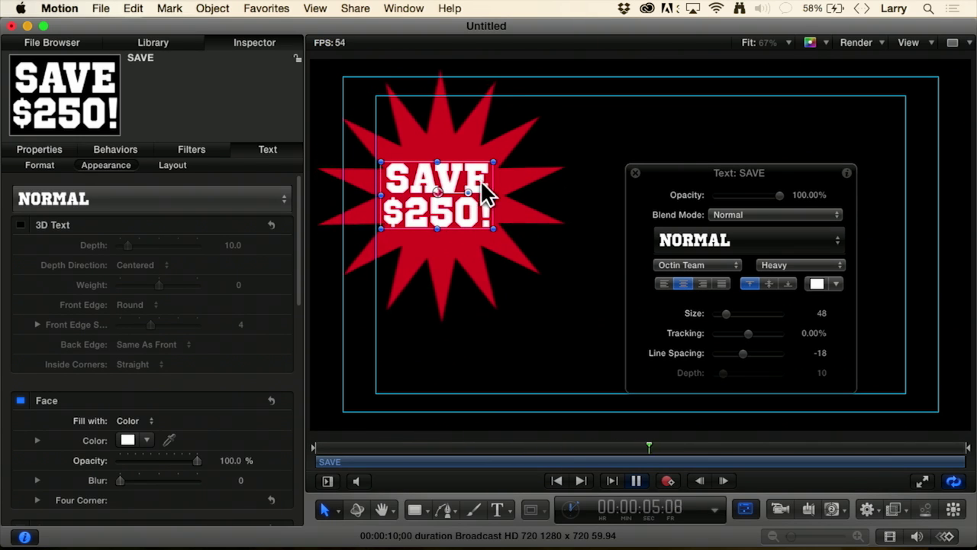
mouse_move(494, 162)
left_mouse_down()
mouse_move(513, 145)
mouse_move(510, 165)
left_mouse_up()
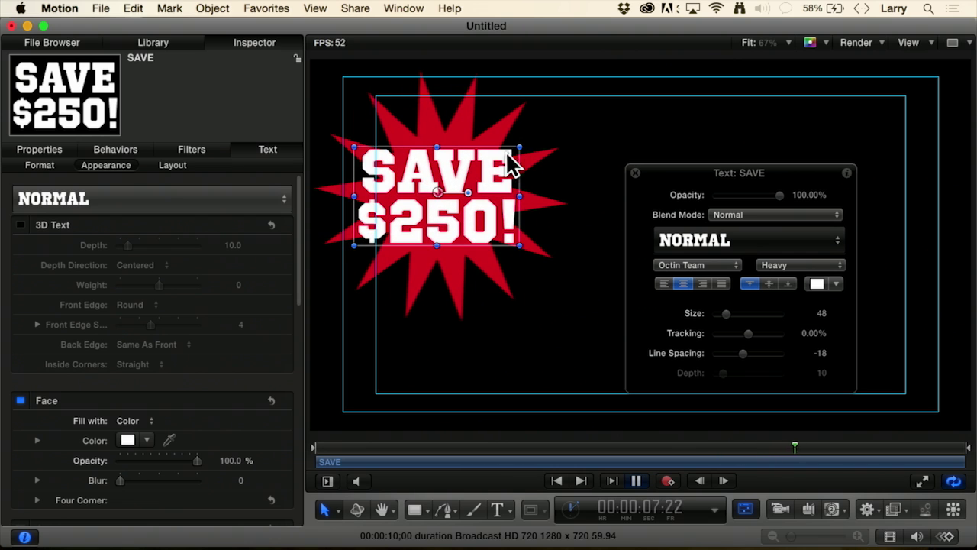
left_click(635, 173)
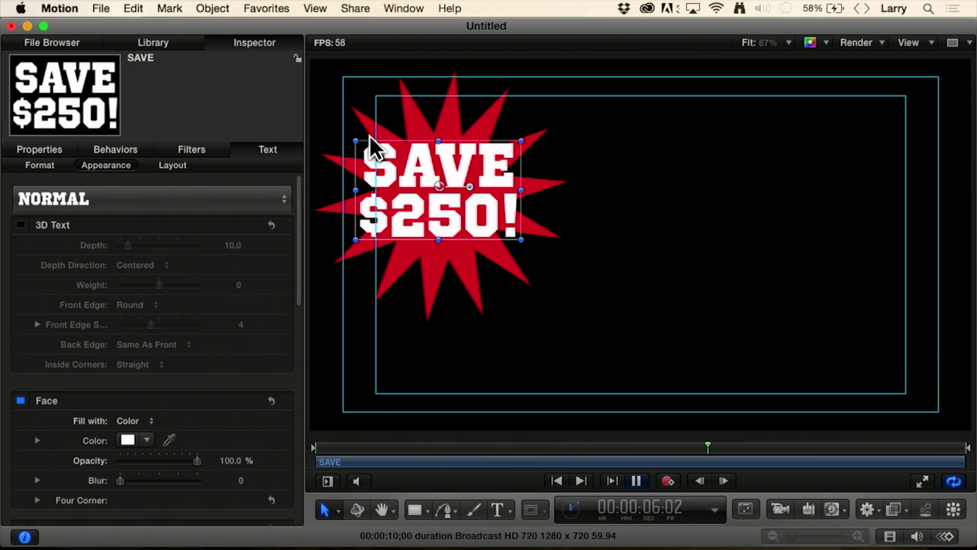
- Show the Layers list with the Group holding the SAVE text, sunburst and Spin behavior
key("F5")
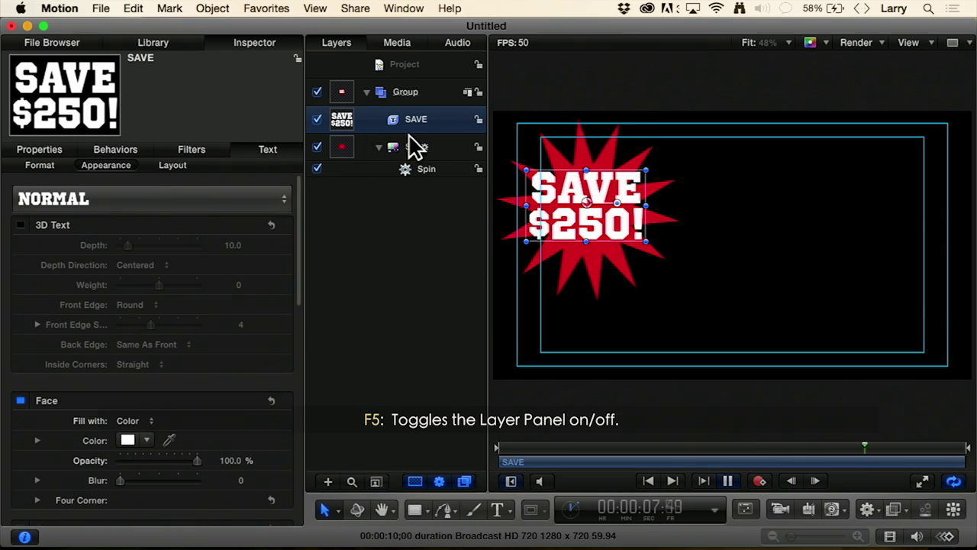
- Give the Sunburst zero waviness, inner radius 0.18 and 28 straight arms
left_click(393, 149)
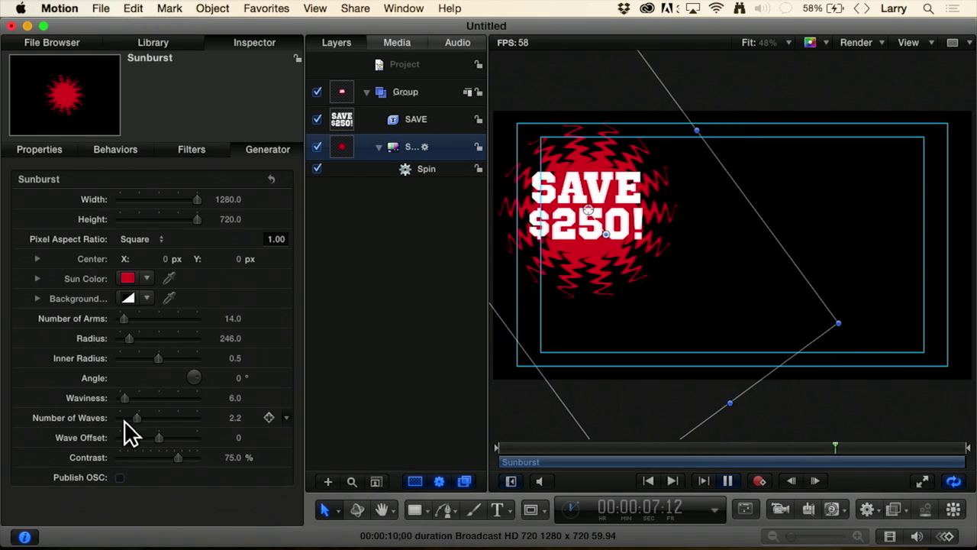
left_click_drag(124, 421, 146, 420)
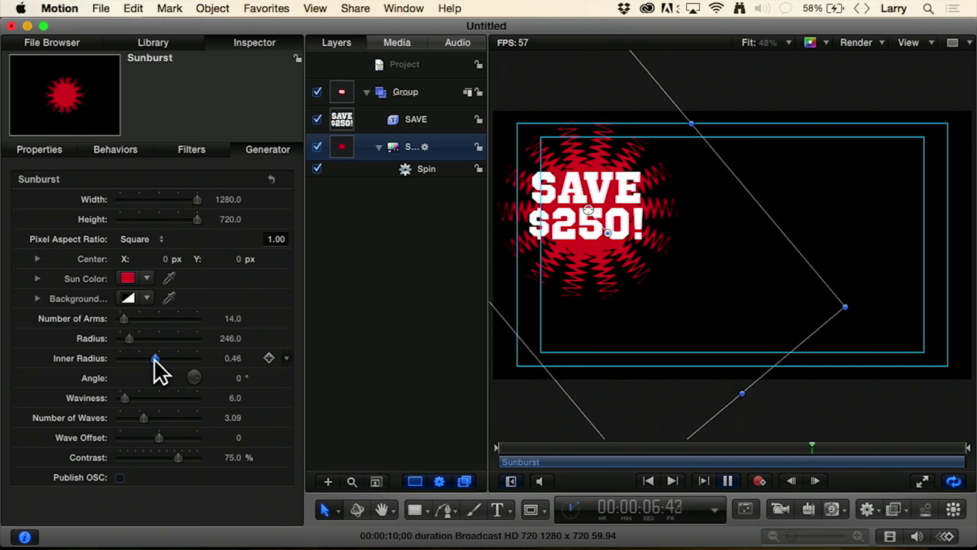
left_click_drag(145, 360, 145, 360)
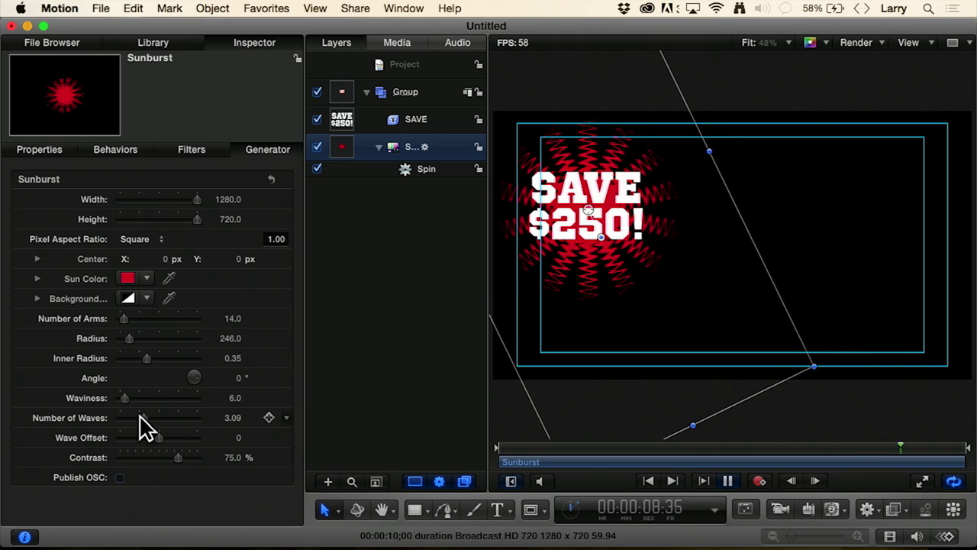
left_click_drag(124, 398, 114, 399)
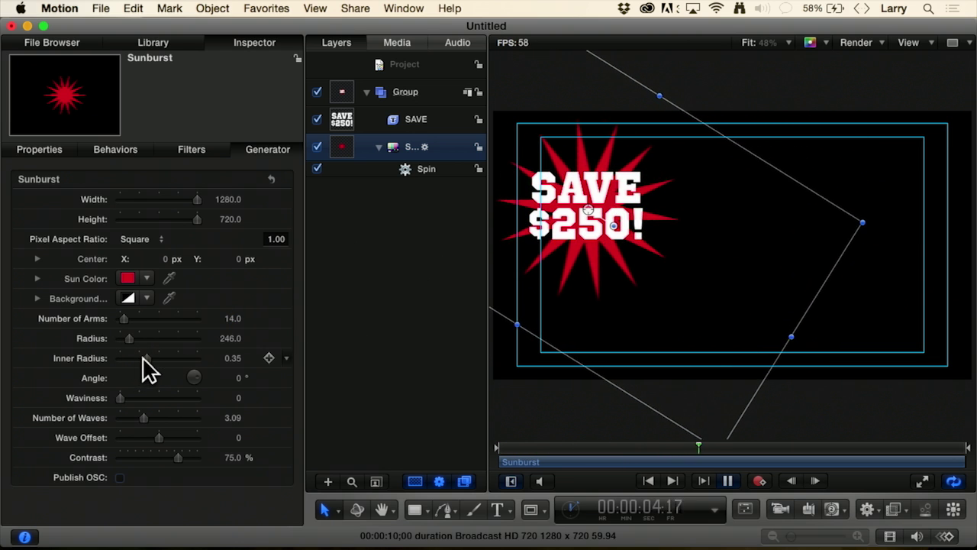
left_click_drag(146, 358, 130, 359)
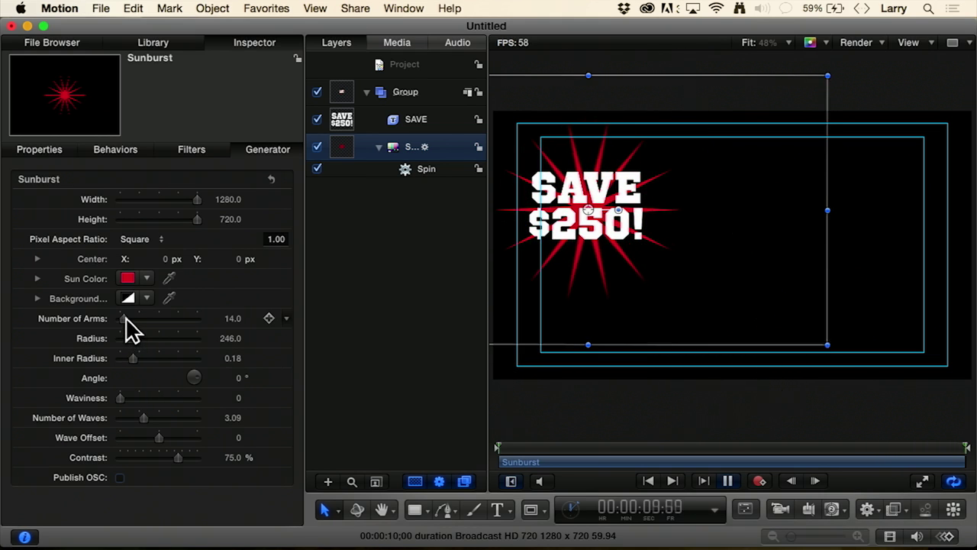
left_click_drag(125, 319, 130, 325)
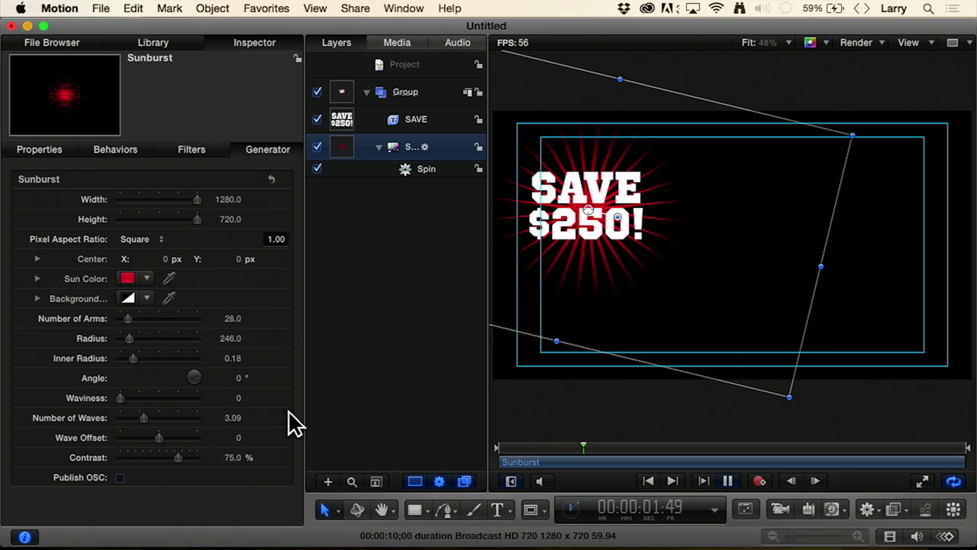
left_click(426, 169)
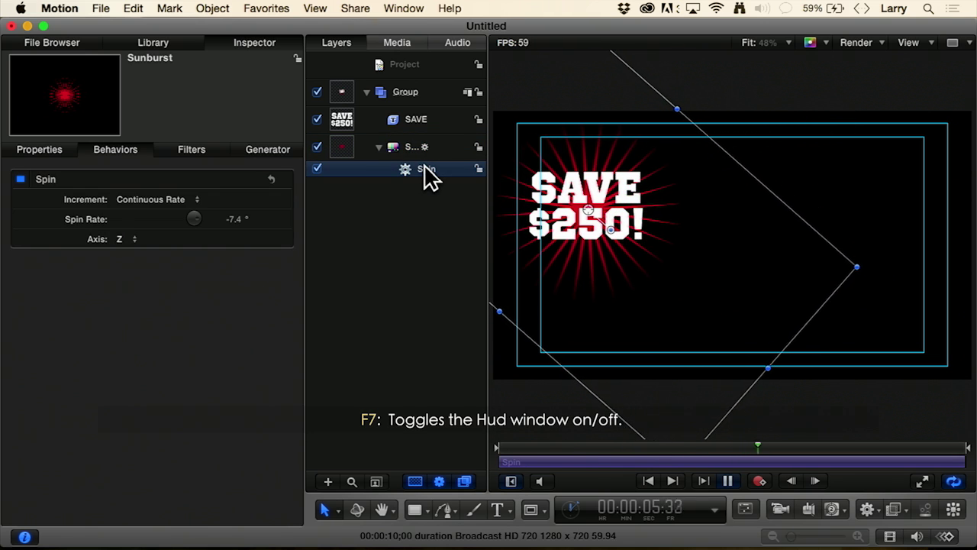
- Set the Spin rate to -13.5°, deselect everything and view the canvas in Player Mode
key("F7")
left_click_drag(811, 299, 793, 347)
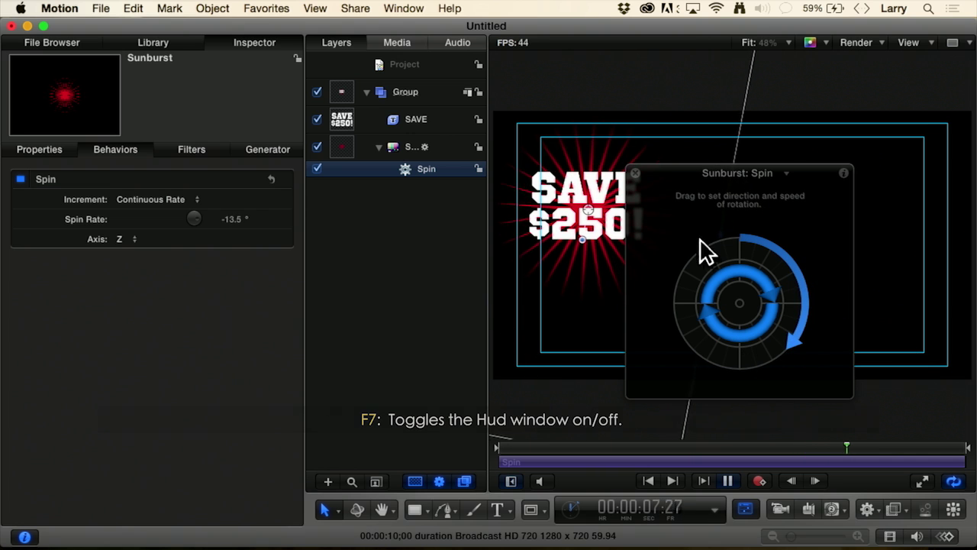
left_click(635, 173)
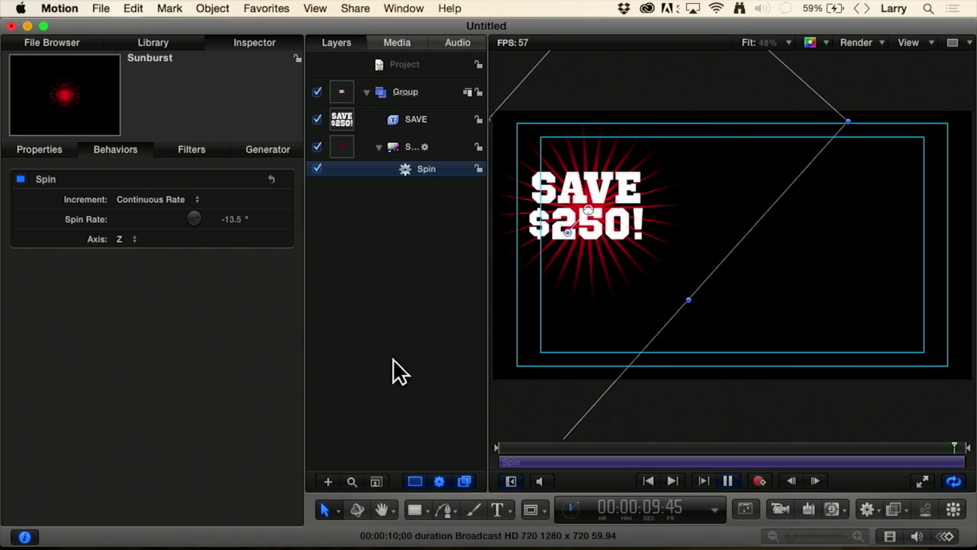
left_click(610, 415)
key("F8")
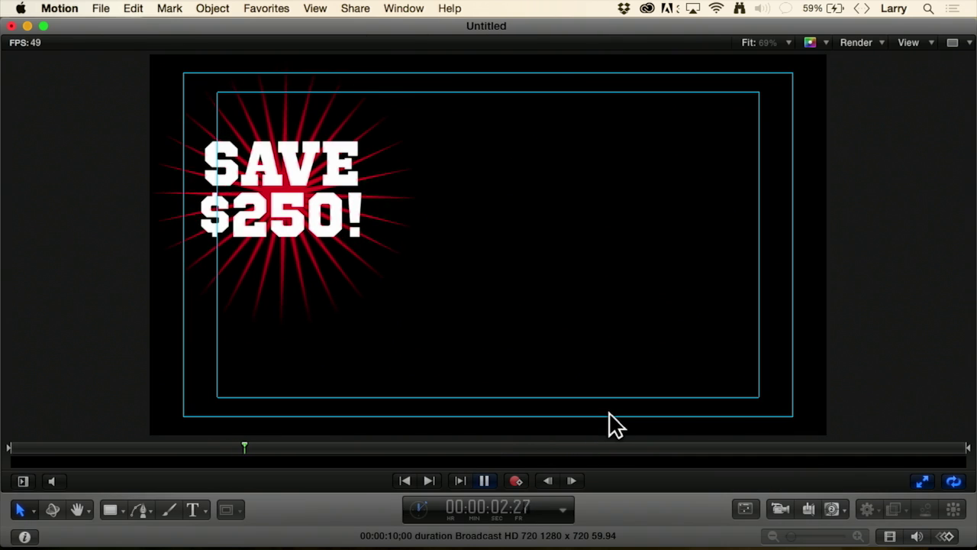